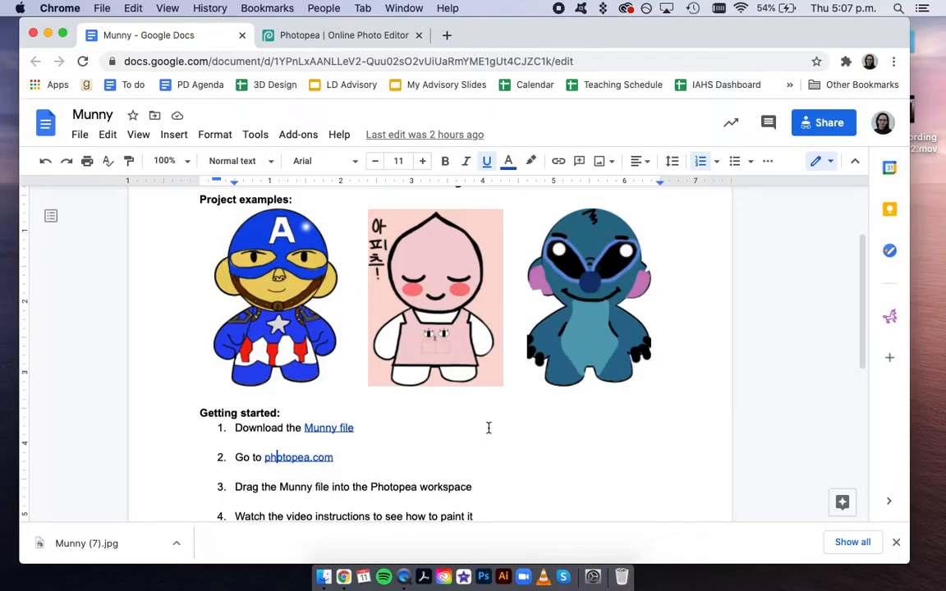
# Switch to the Photopea document and duplicate the Background layer of the Munny drawing
pyautogui.click(344, 38)
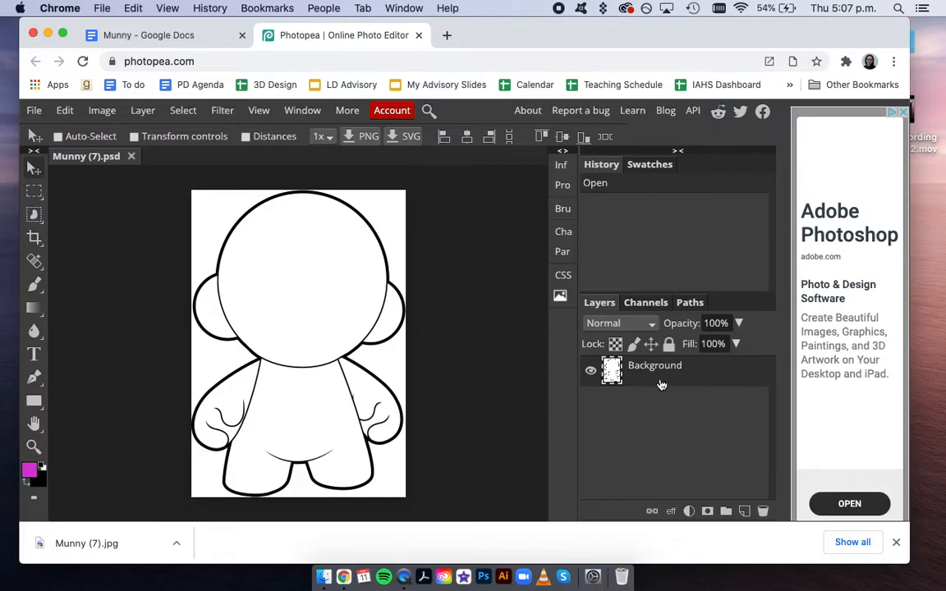
pyautogui.moveTo(661, 384); pyautogui.dragTo(744, 511)
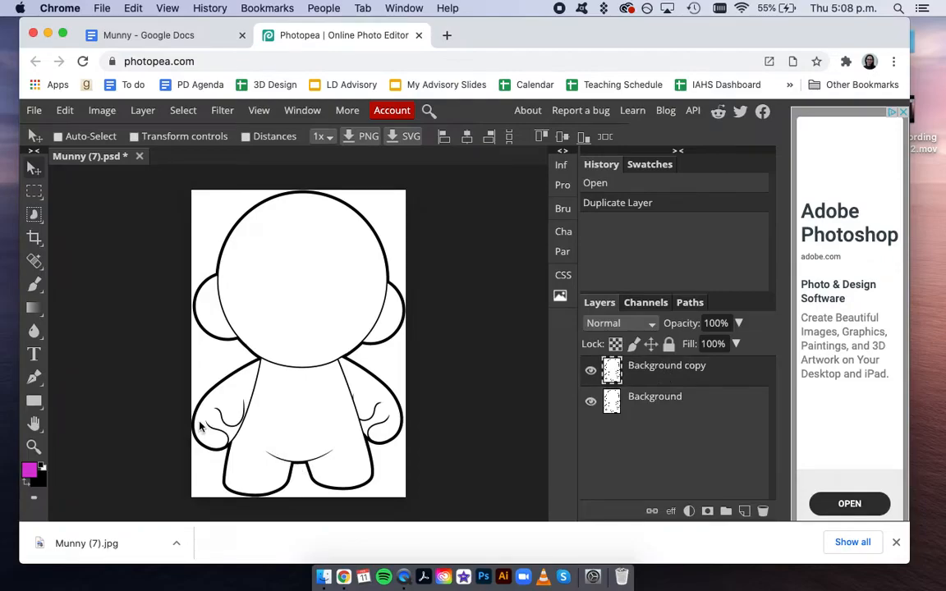
# Set the foreground colour to light blue, hex 21b9ee
pyautogui.click(28, 472)
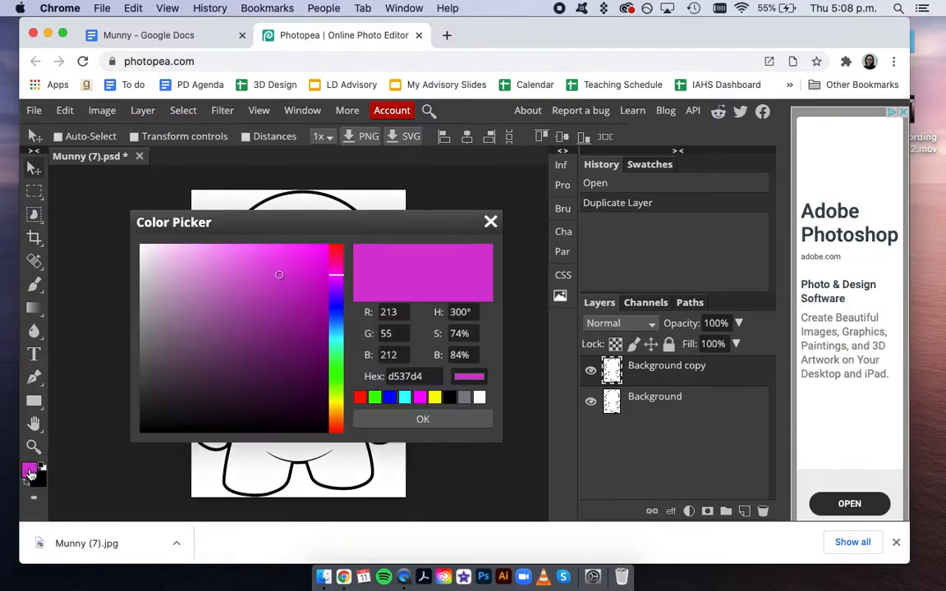
pyautogui.moveTo(277, 223); pyautogui.dragTo(490, 189)
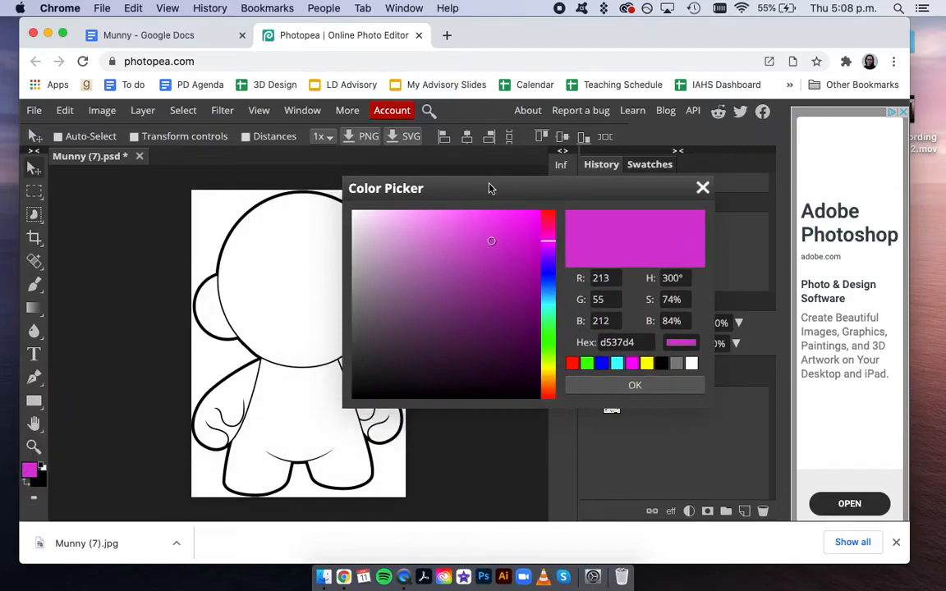
pyautogui.click(549, 292)
pyautogui.moveTo(550, 289); pyautogui.dragTo(548, 296)
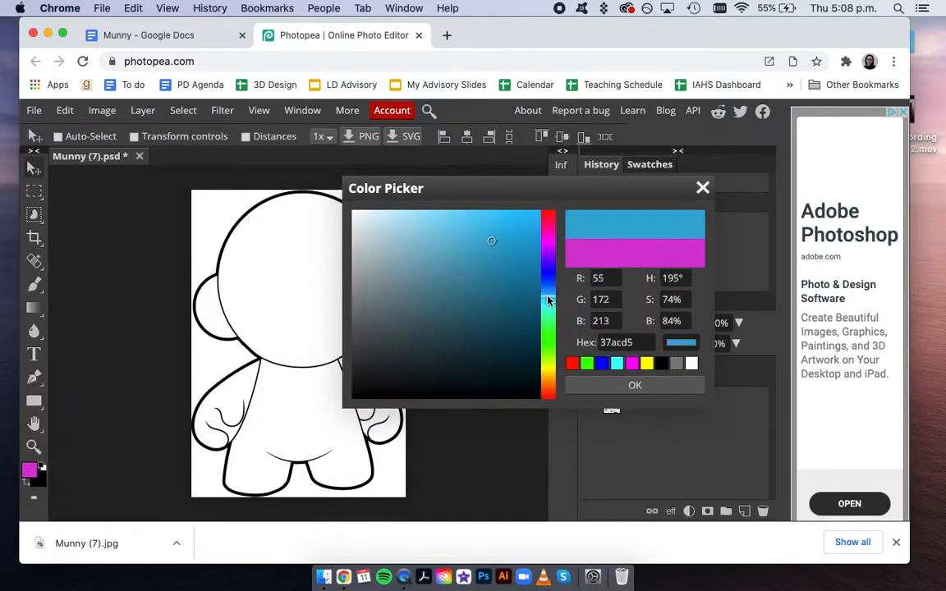
pyautogui.click(513, 223)
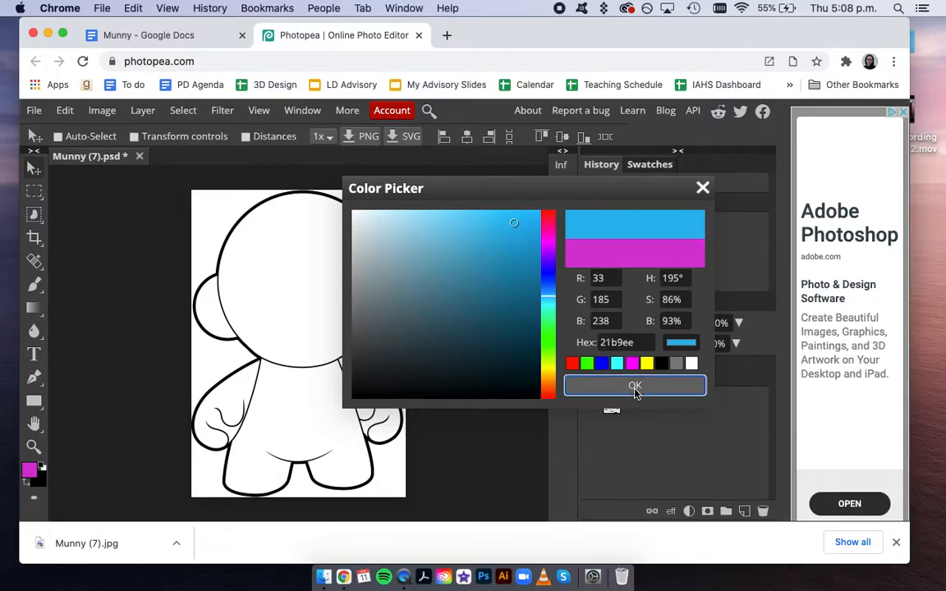
pyautogui.click(635, 388)
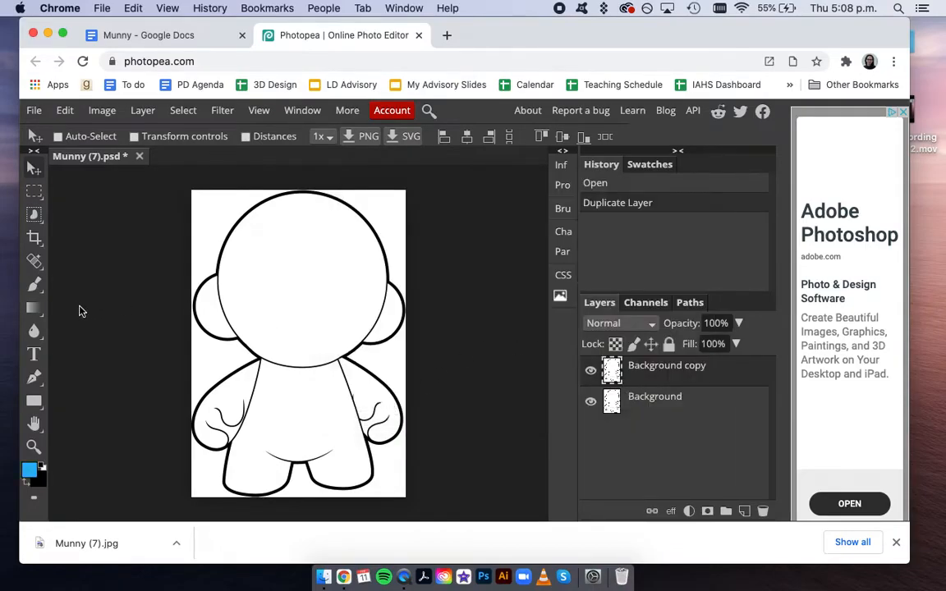
# Fill the Munny's body, both arms and both ears with the blue foreground colour using the Paint Bucket Tool
pyautogui.rightClick(34, 310)
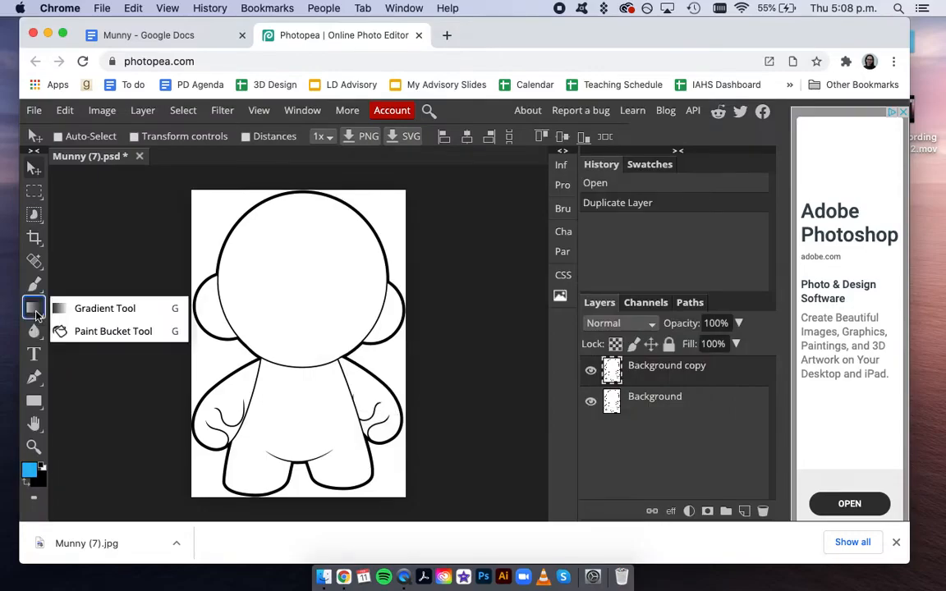
pyautogui.click(73, 331)
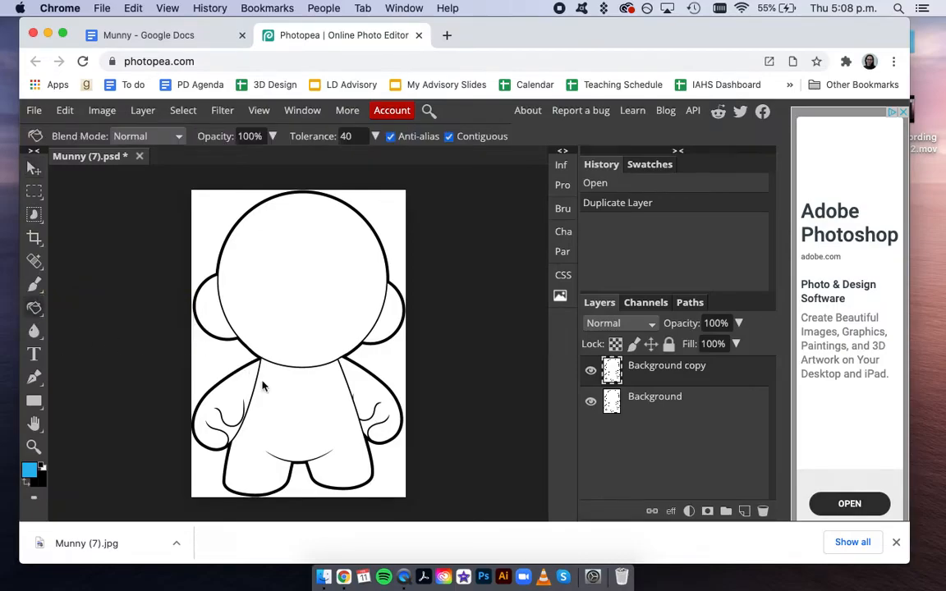
pyautogui.click(279, 400)
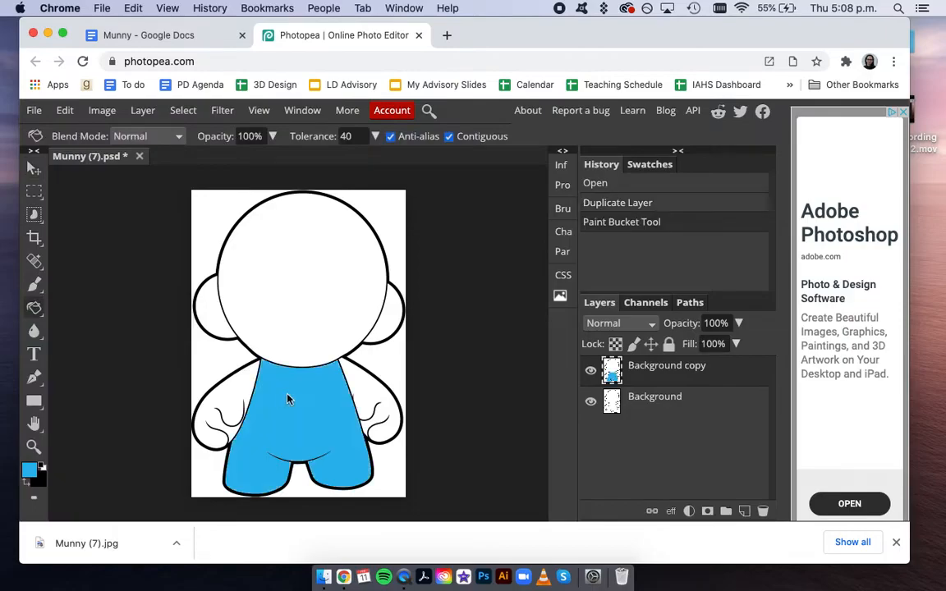
pyautogui.click(345, 362)
pyautogui.click(223, 400)
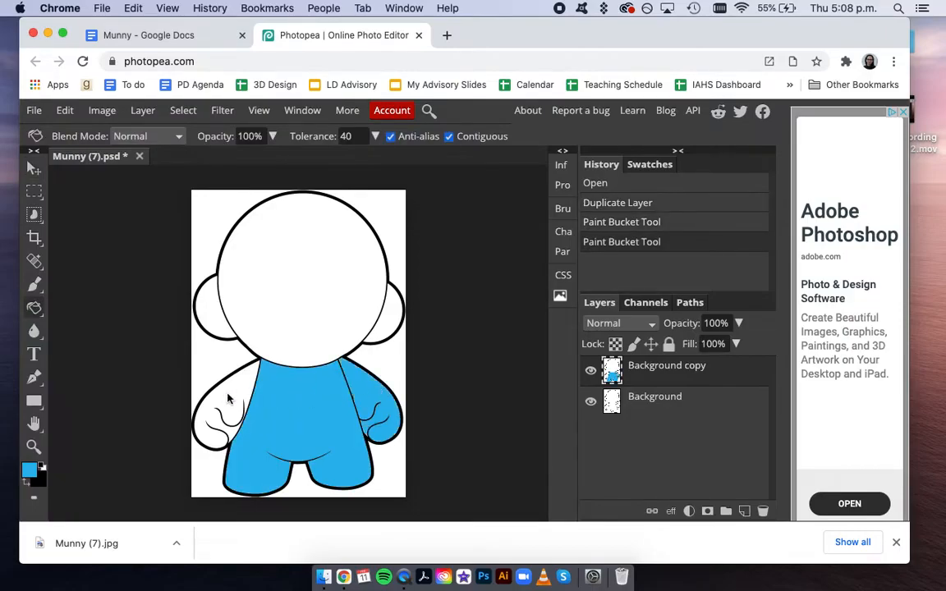
pyautogui.click(210, 309)
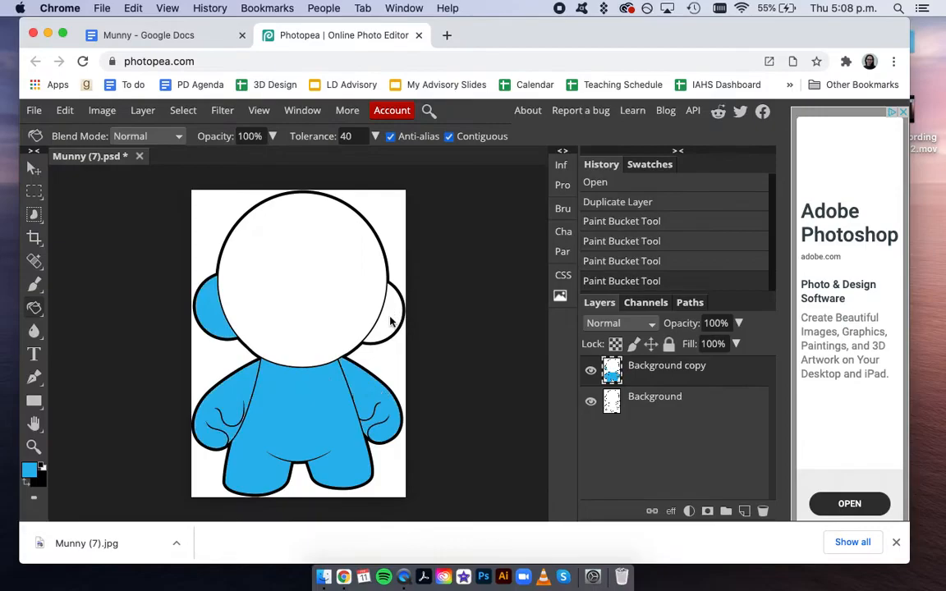
pyautogui.click(392, 321)
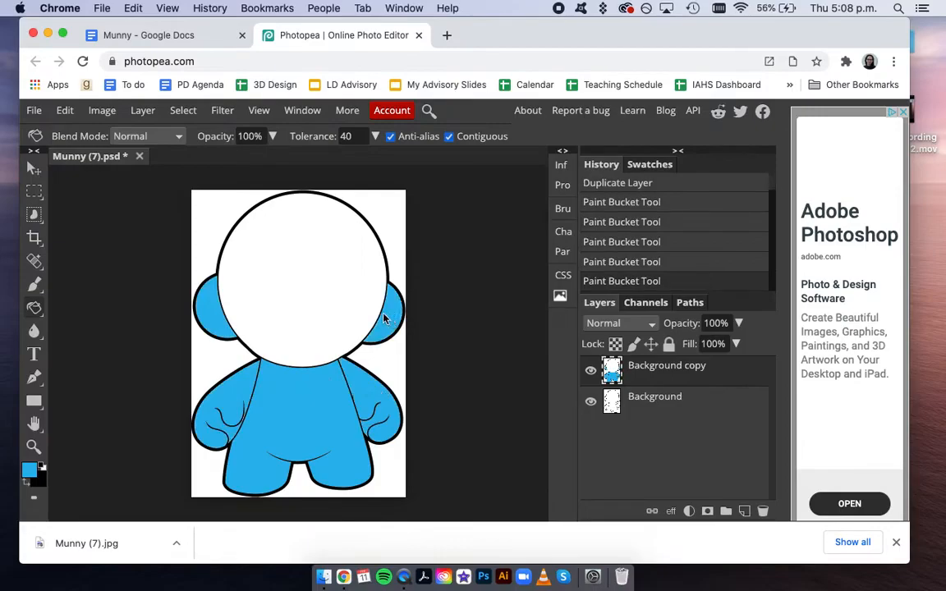
# Set the foreground colour to dark purple, hex 620e7b, and fill the Munny's head with it
pyautogui.click(29, 472)
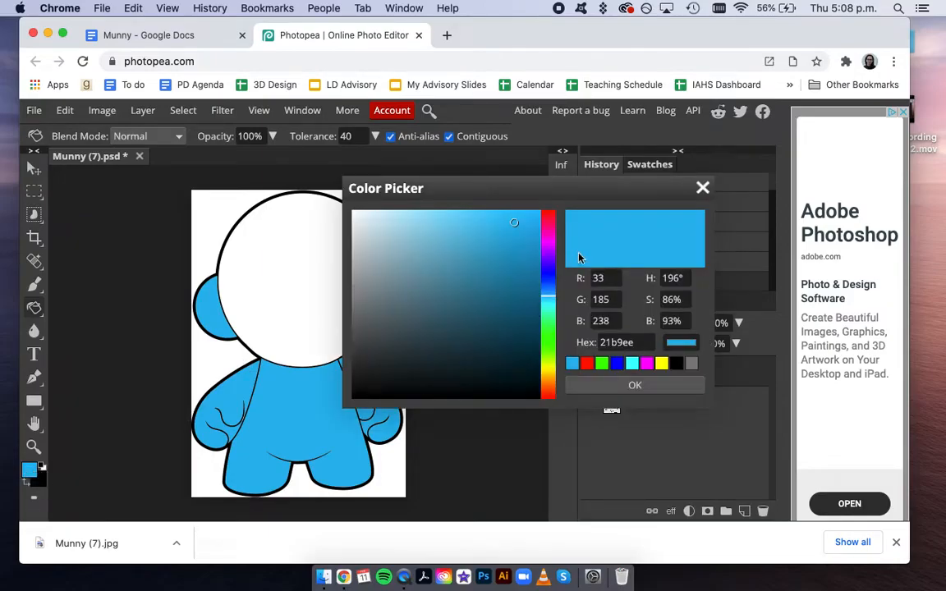
pyautogui.click(548, 250)
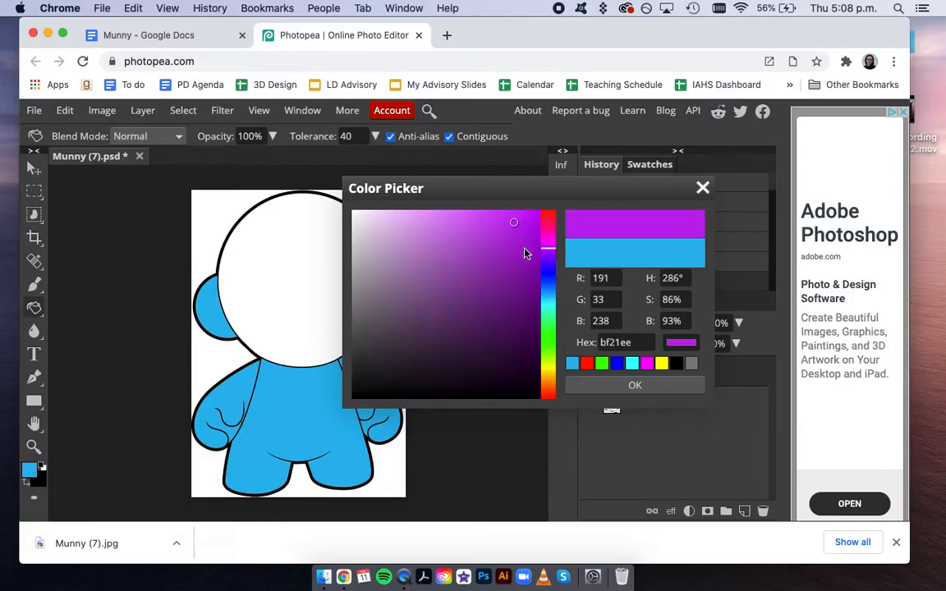
pyautogui.click(518, 308)
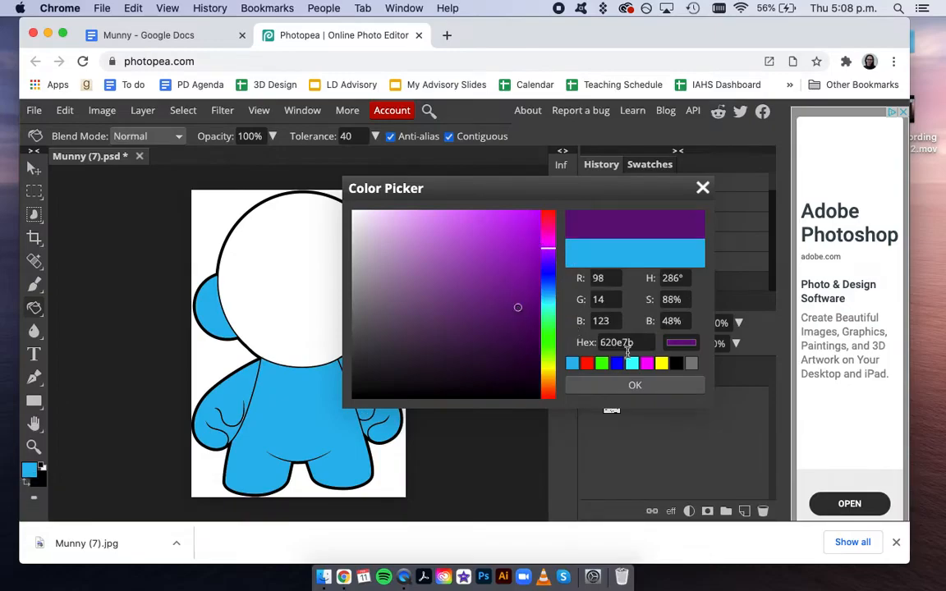
pyautogui.click(654, 386)
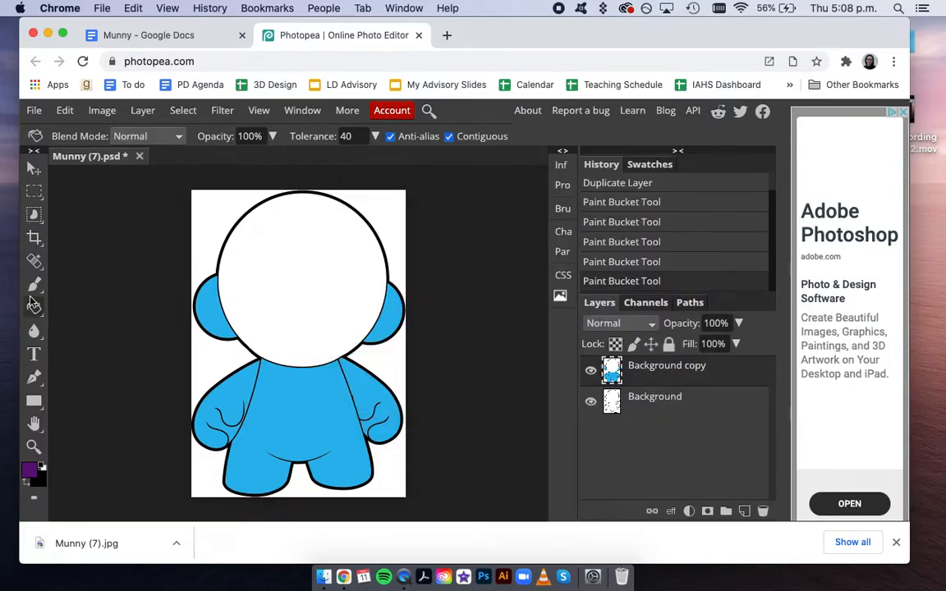
pyautogui.click(295, 274)
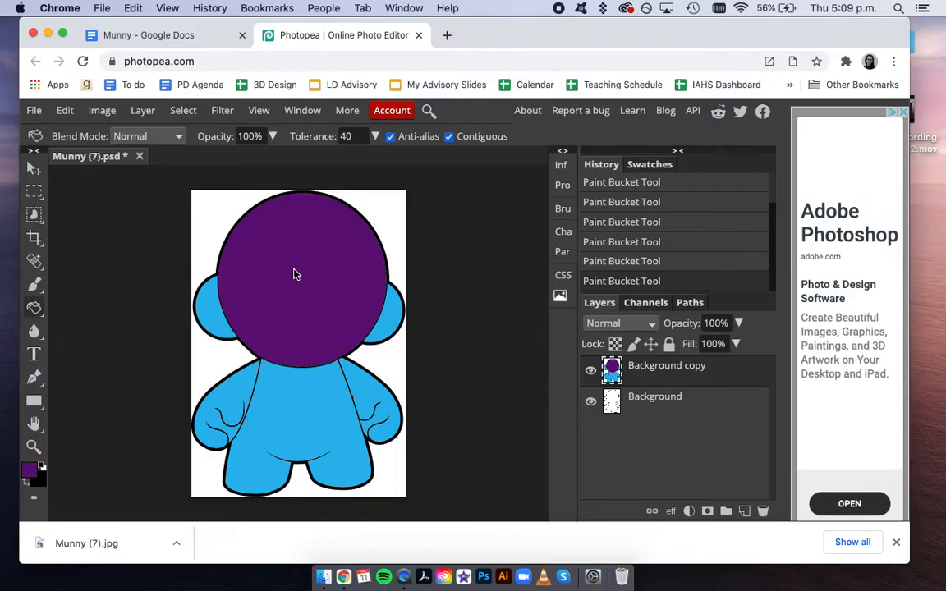
# Undo the purple head fill and redo it
pyautogui.click(63, 115)
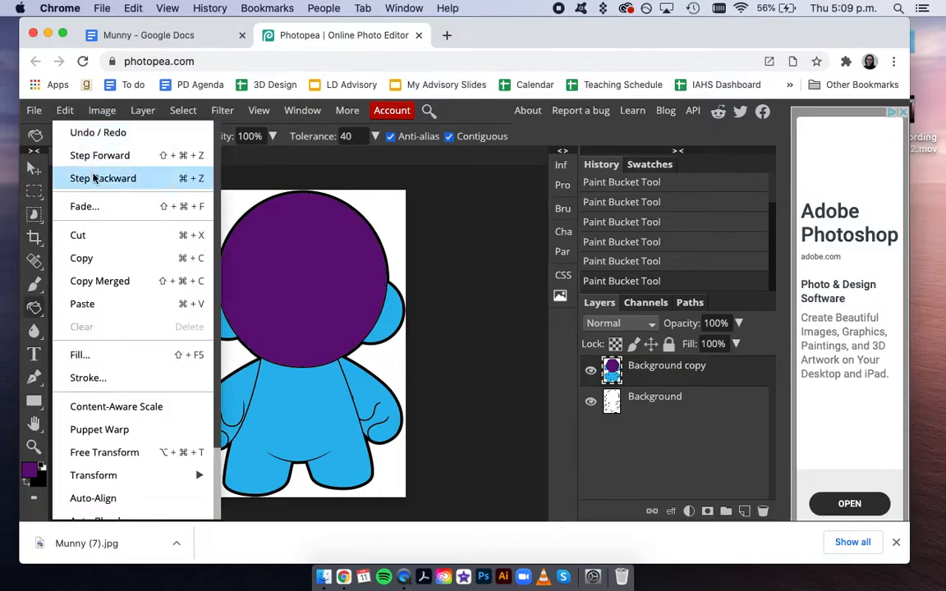
pyautogui.click(82, 133)
pyautogui.click(65, 113)
pyautogui.click(93, 155)
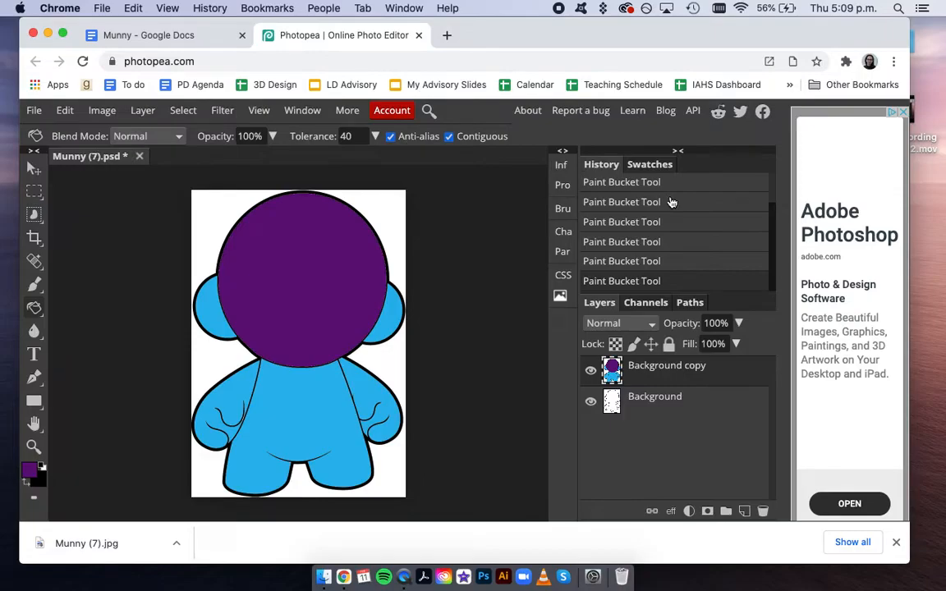
# Step back through the document history to the Open state and return to the latest Paint Bucket Tool state
pyautogui.scroll(2, 671, 202)
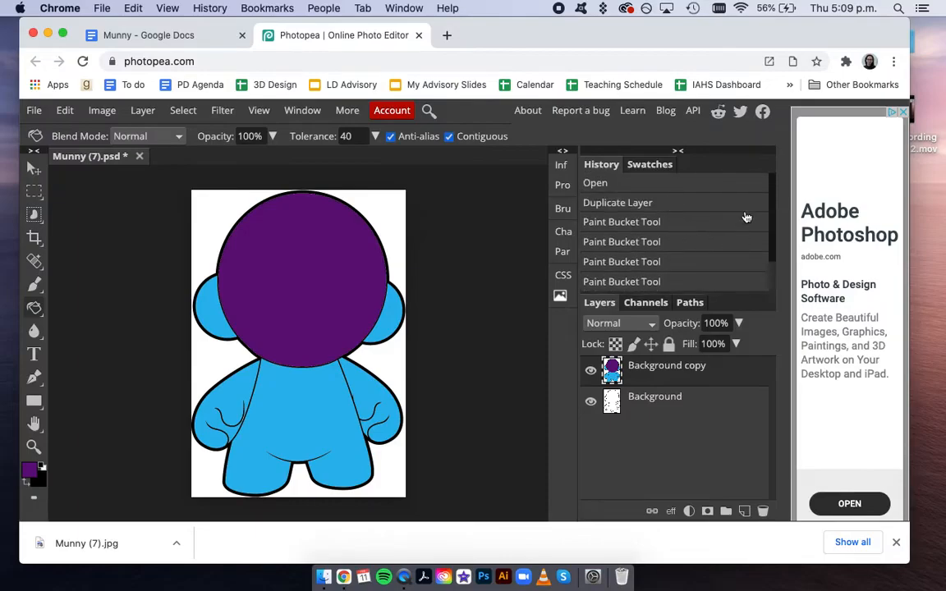
pyautogui.scroll(-2, 636, 246)
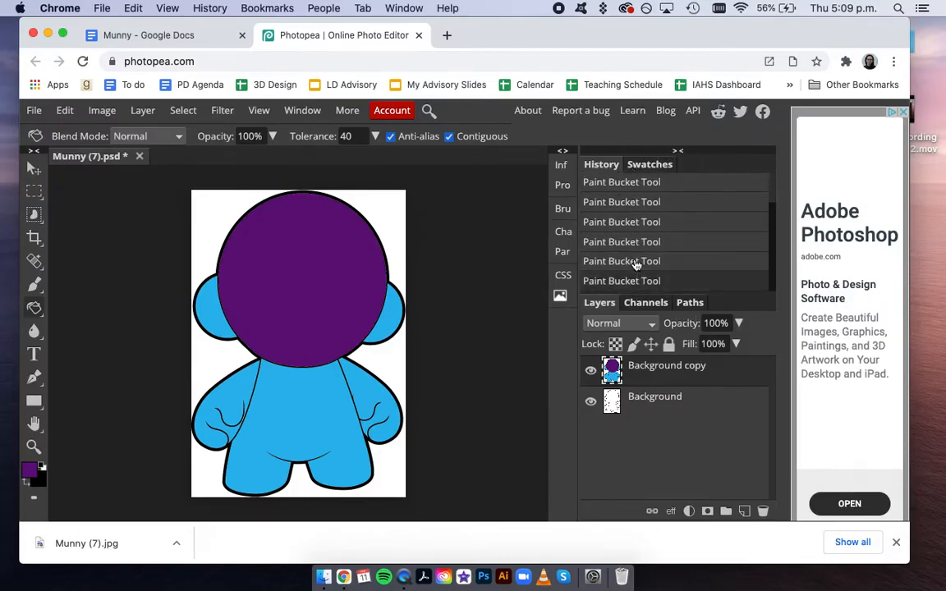
pyautogui.click(654, 242)
pyautogui.scroll(2, 654, 242)
pyautogui.click(650, 241)
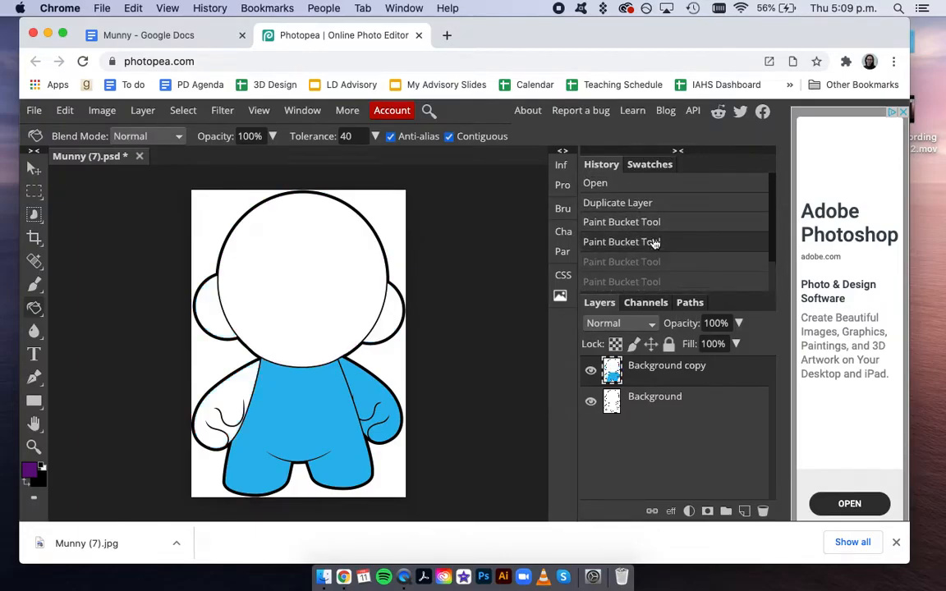
pyautogui.click(636, 207)
pyautogui.click(612, 184)
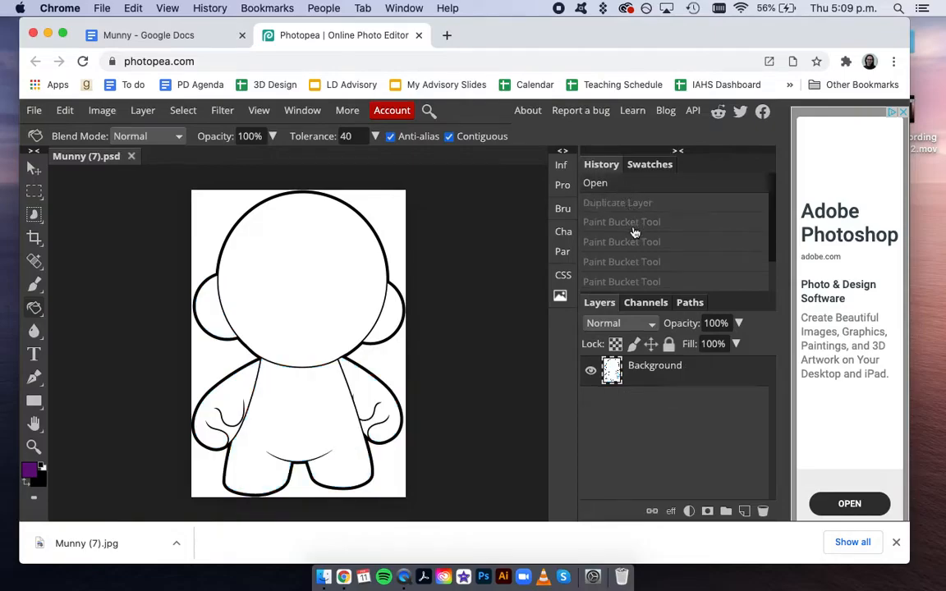
pyautogui.scroll(-2, 635, 233)
pyautogui.click(633, 242)
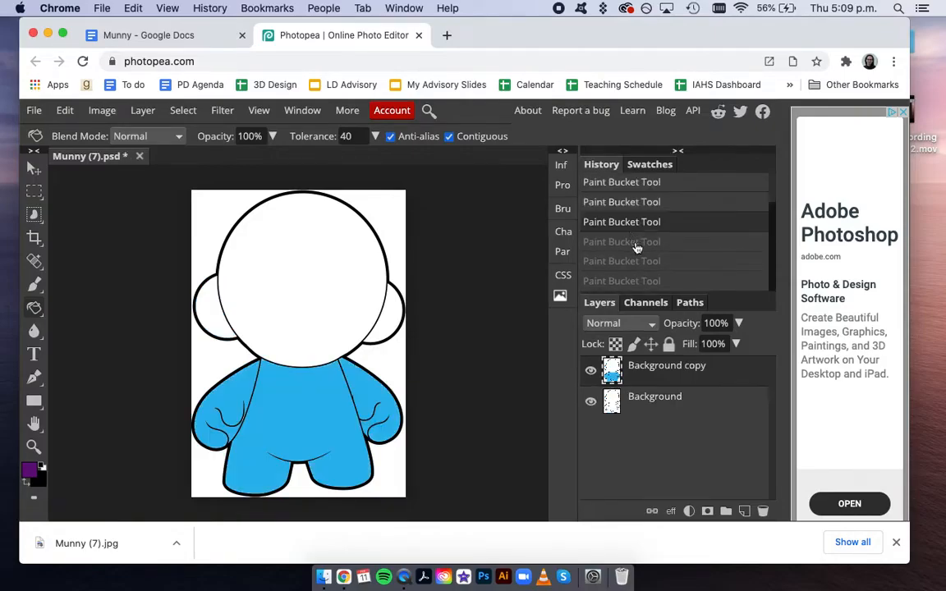
pyautogui.scroll(-1, 636, 250)
pyautogui.click(640, 261)
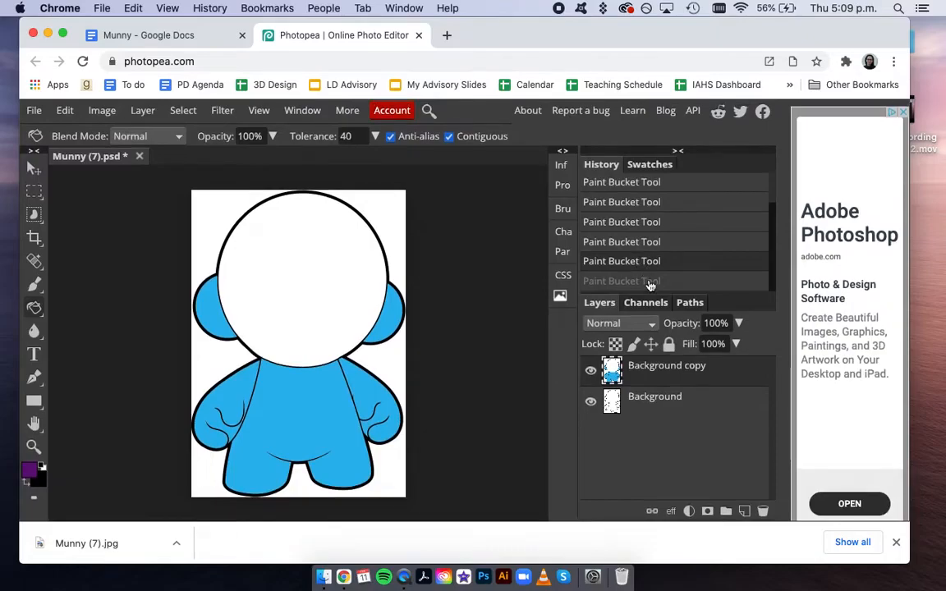
pyautogui.click(650, 282)
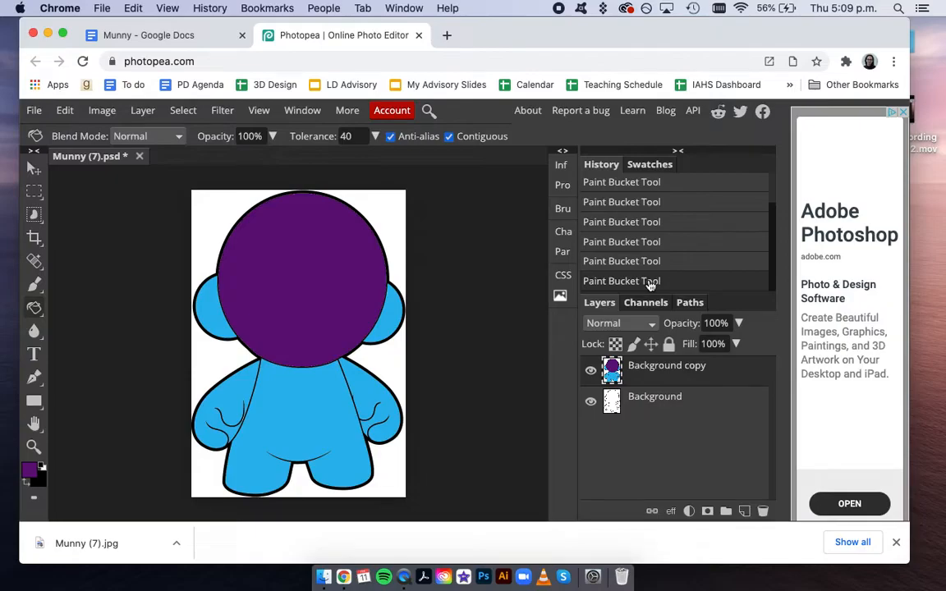
# Save the coloured Munny drawing as a PSD file and dismiss the browser's download bar
pyautogui.click(896, 542)
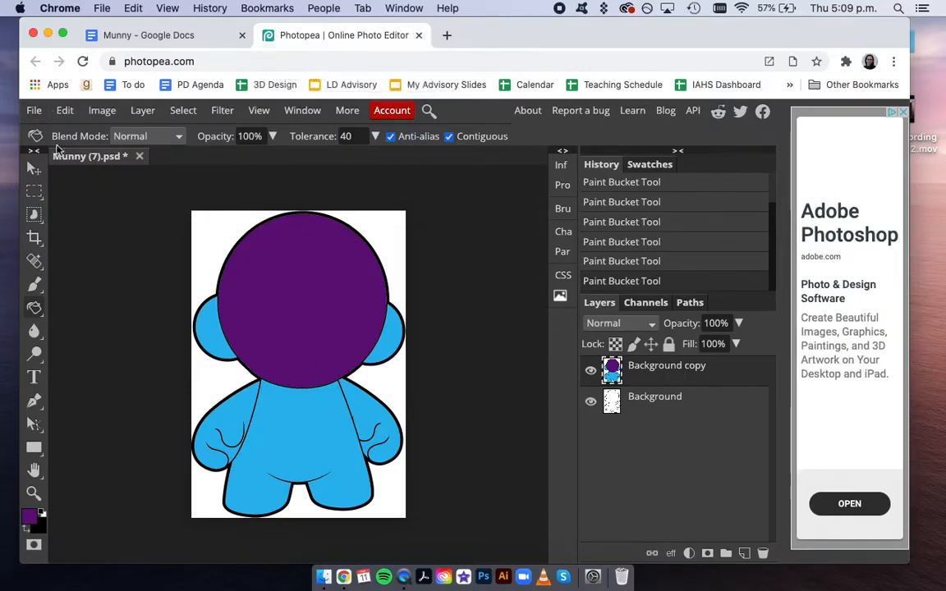
pyautogui.click(33, 110)
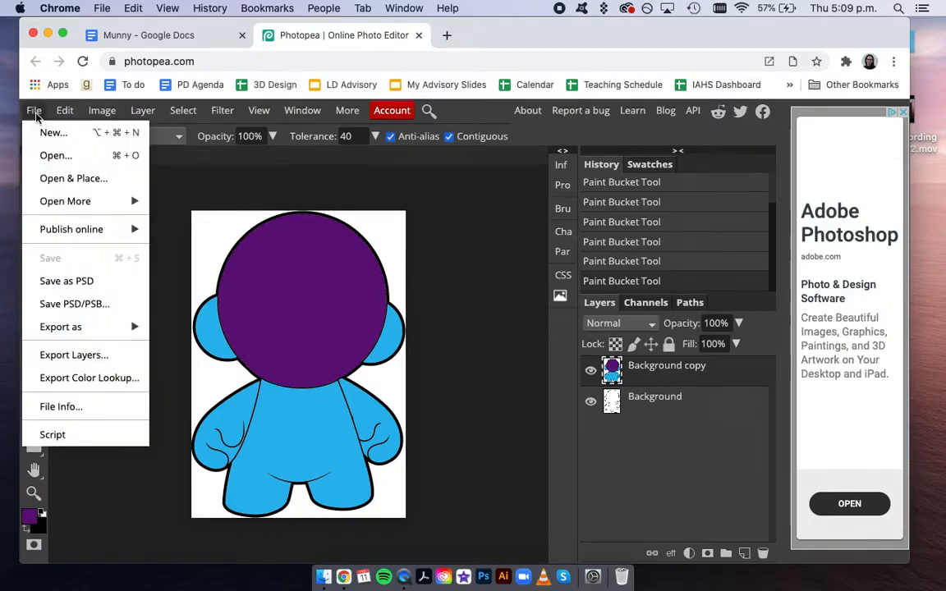
pyautogui.click(71, 283)
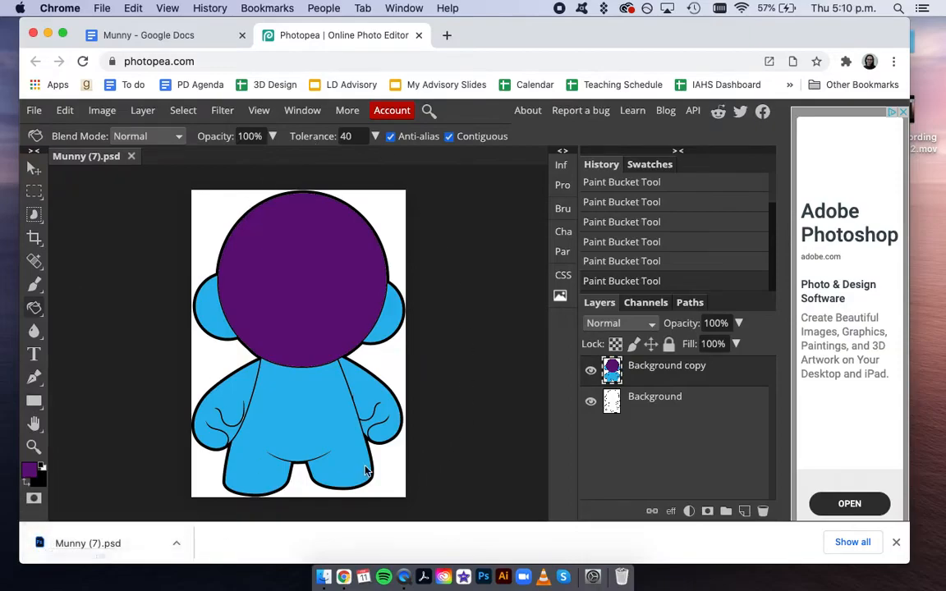
pyautogui.moveTo(94, 556)
pyautogui.mouseDown()
pyautogui.moveTo(279, 246)
pyautogui.moveTo(293, 252)
pyautogui.moveTo(317, 315)
pyautogui.moveTo(89, 491)
pyautogui.moveTo(86, 559)
pyautogui.mouseUp()
pyautogui.click(896, 542)
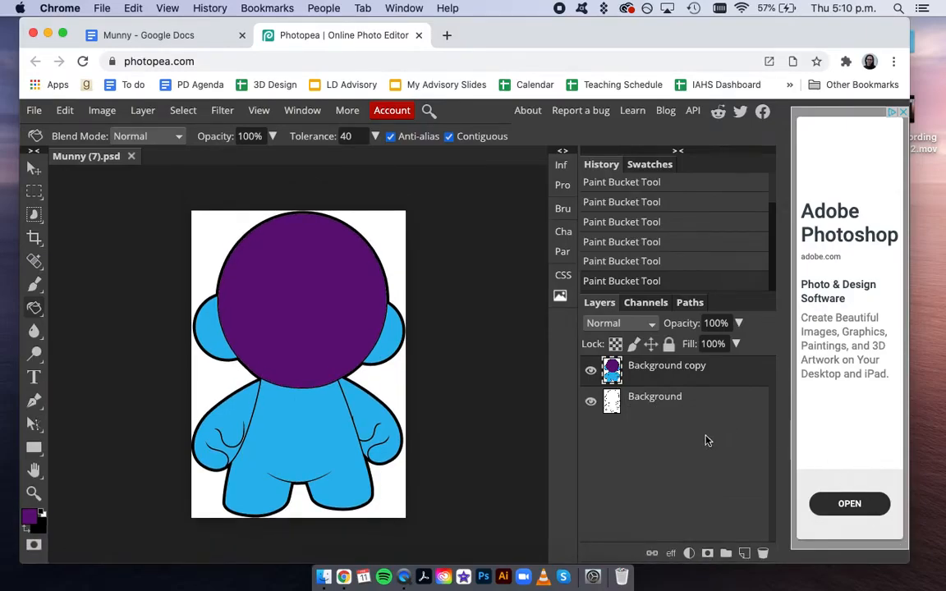
# Add a new layer above the Background copy and name it face
pyautogui.click(743, 553)
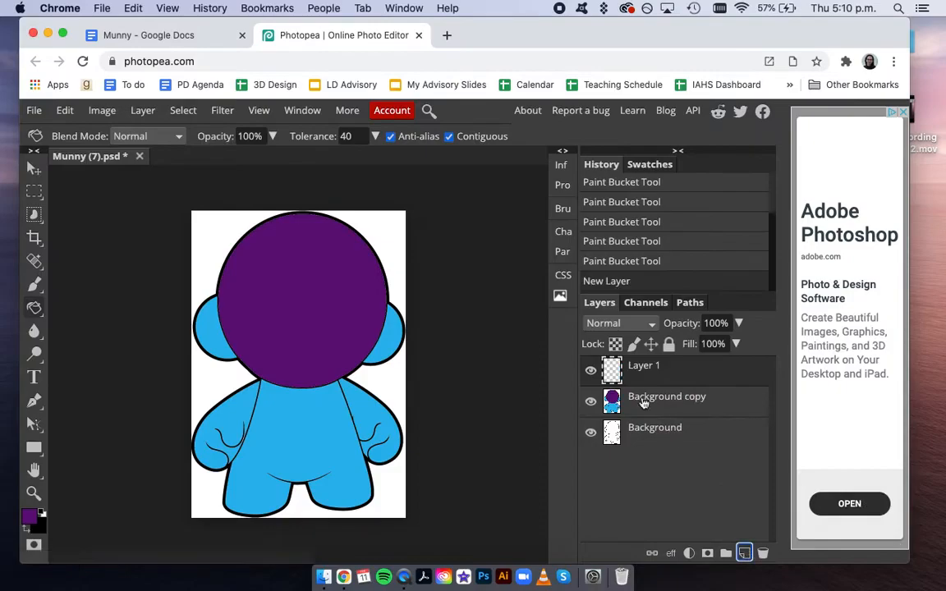
pyautogui.doubleClick(640, 366)
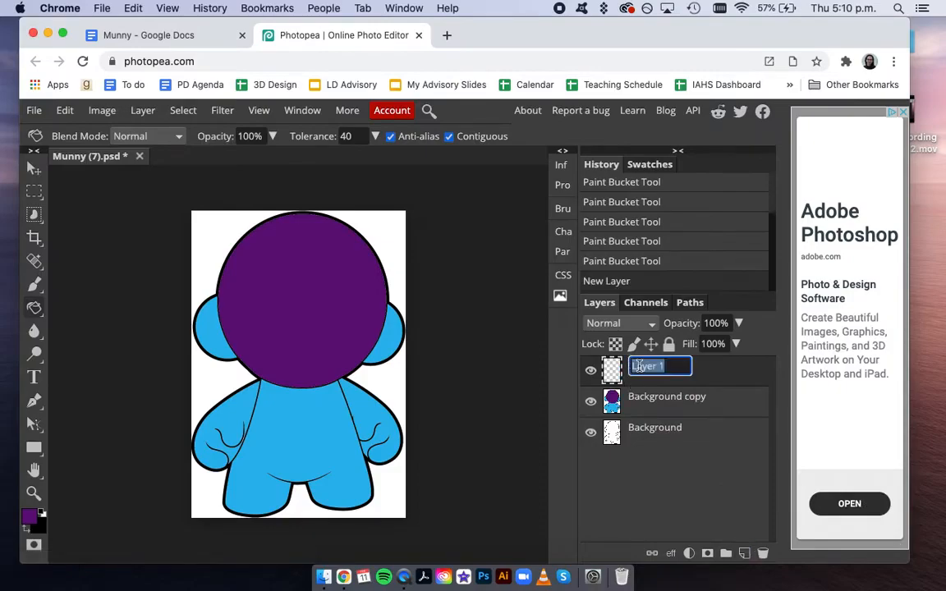
pyautogui.write('face')
pyautogui.press('Return')
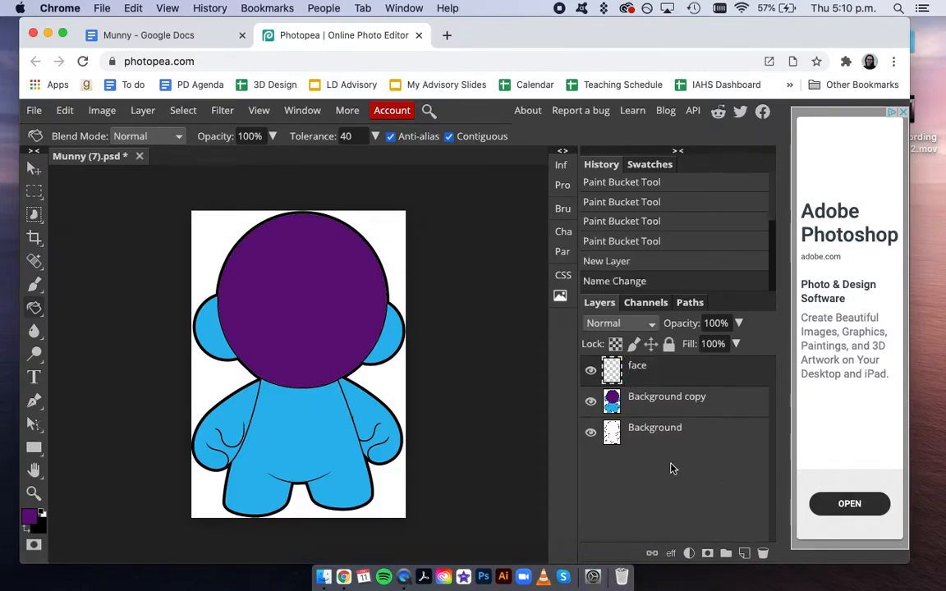
# Ready the Brush Tool and set the foreground colour to light pink, hex fc80e2
pyautogui.click(34, 288)
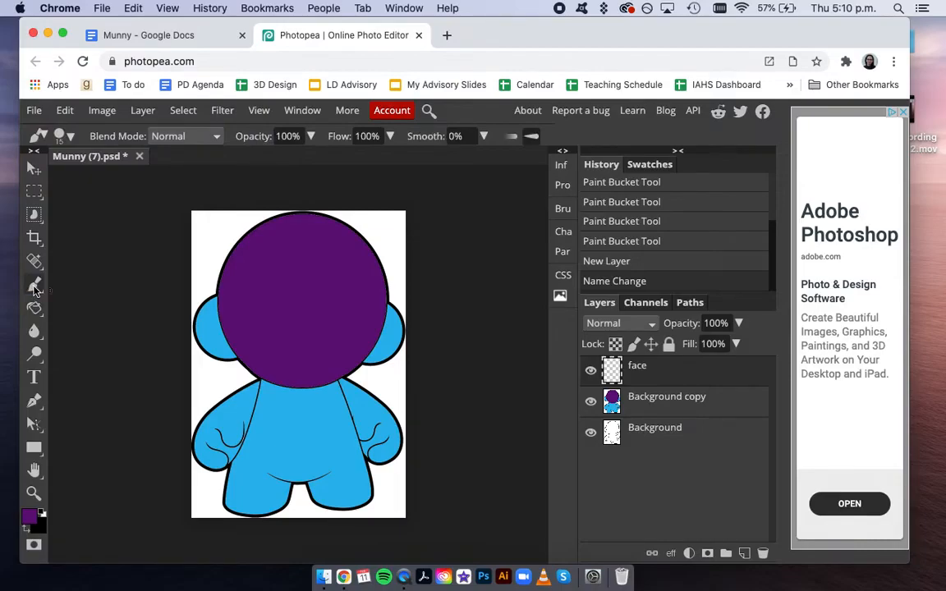
pyautogui.click(29, 516)
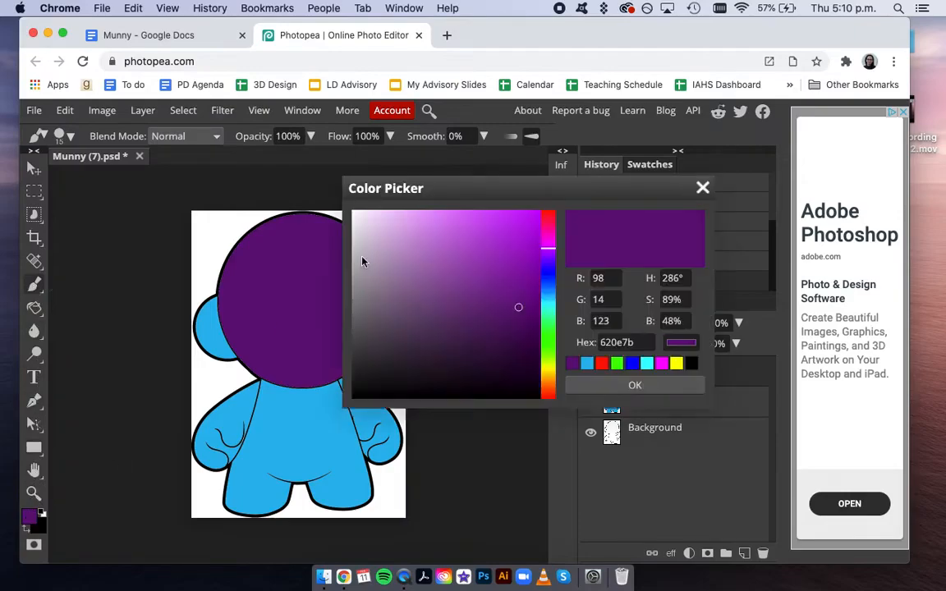
pyautogui.click(547, 235)
pyautogui.click(489, 227)
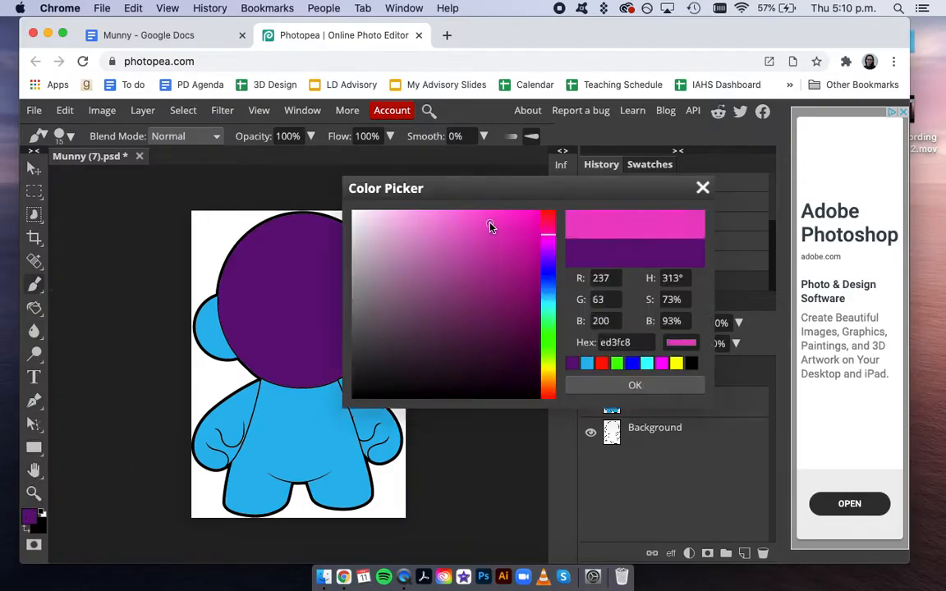
pyautogui.click(474, 219)
pyautogui.click(503, 263)
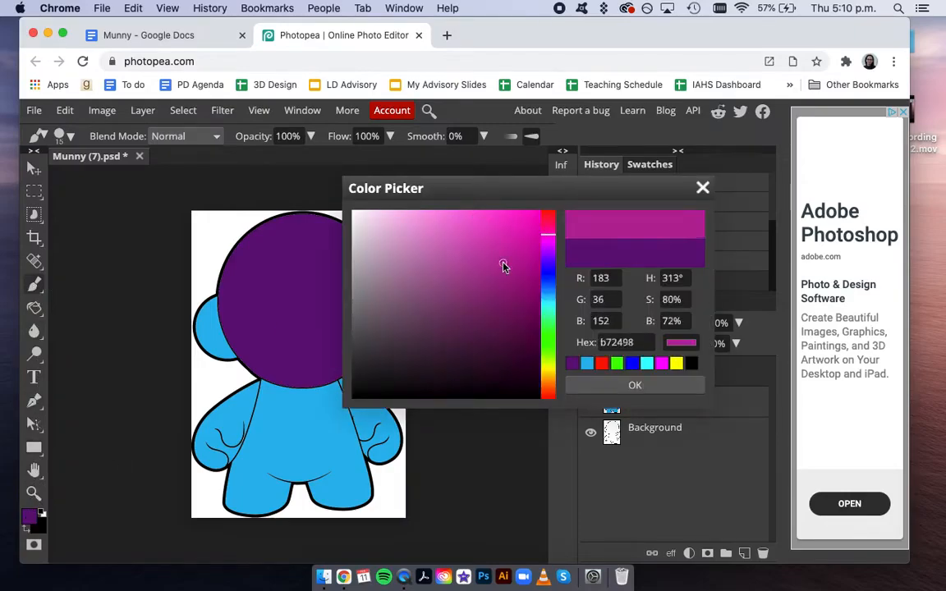
pyautogui.click(444, 212)
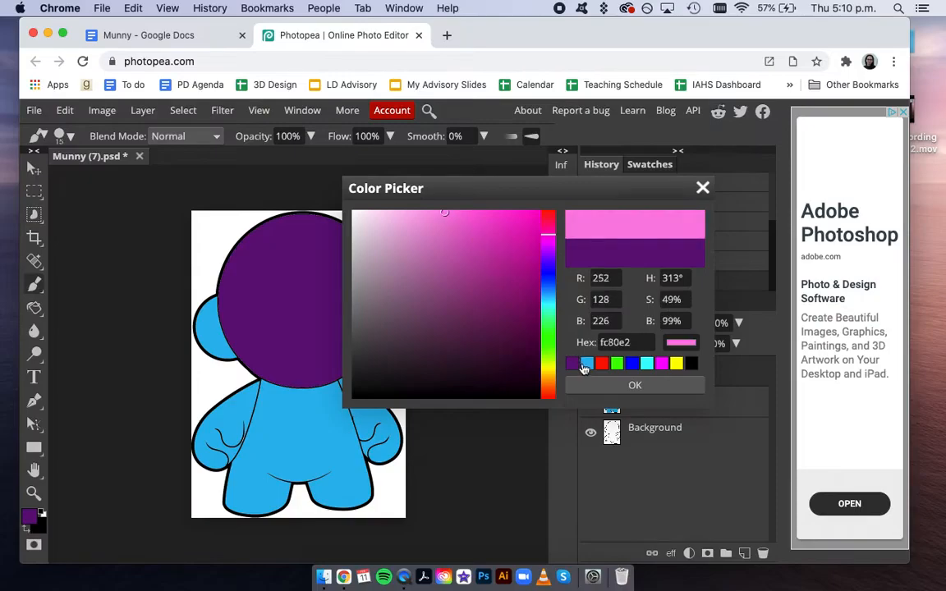
pyautogui.click(635, 385)
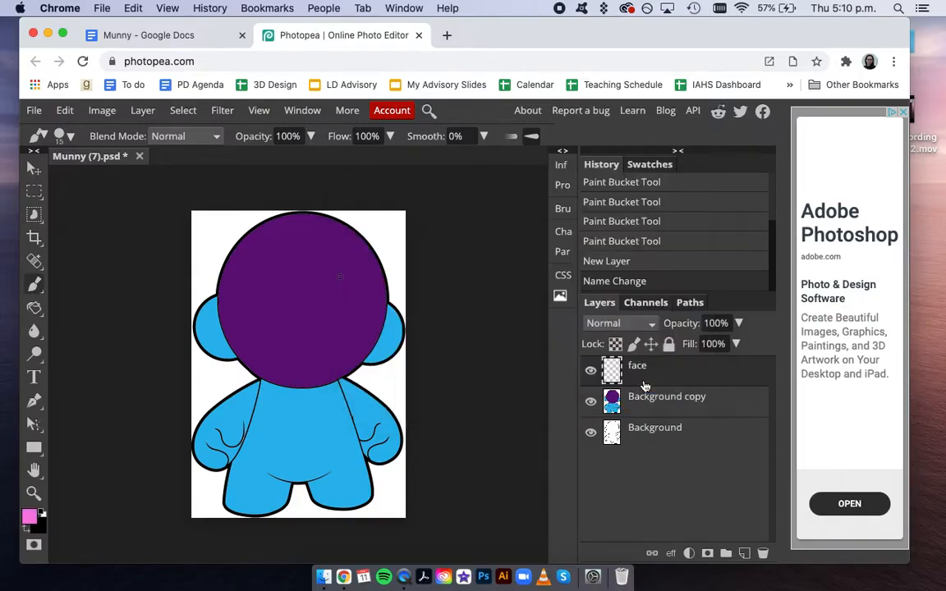
# Try out the textured 105 px brush with two strokes across the drawing and undo both
pyautogui.click(71, 138)
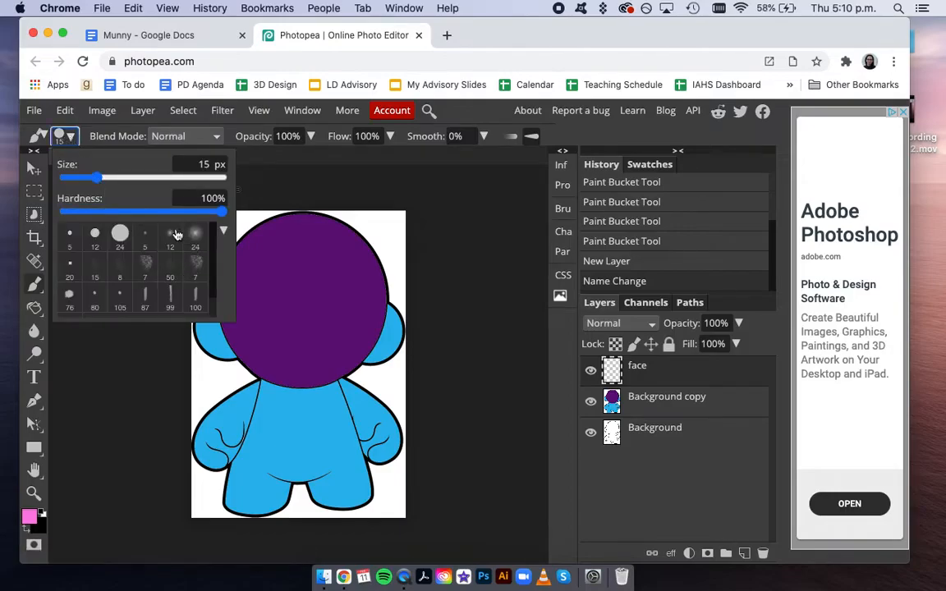
pyautogui.moveTo(97, 178)
pyautogui.mouseDown()
pyautogui.moveTo(89, 164)
pyautogui.moveTo(120, 185)
pyautogui.moveTo(132, 179)
pyautogui.mouseUp()
pyautogui.moveTo(353, 217); pyautogui.dragTo(349, 314)
pyautogui.moveTo(246, 226)
pyautogui.mouseDown()
pyautogui.moveTo(209, 254)
pyautogui.moveTo(200, 312)
pyautogui.mouseUp()
pyautogui.hotkey('ctrl', 'z')
pyautogui.hotkey('ctrl', 'z')
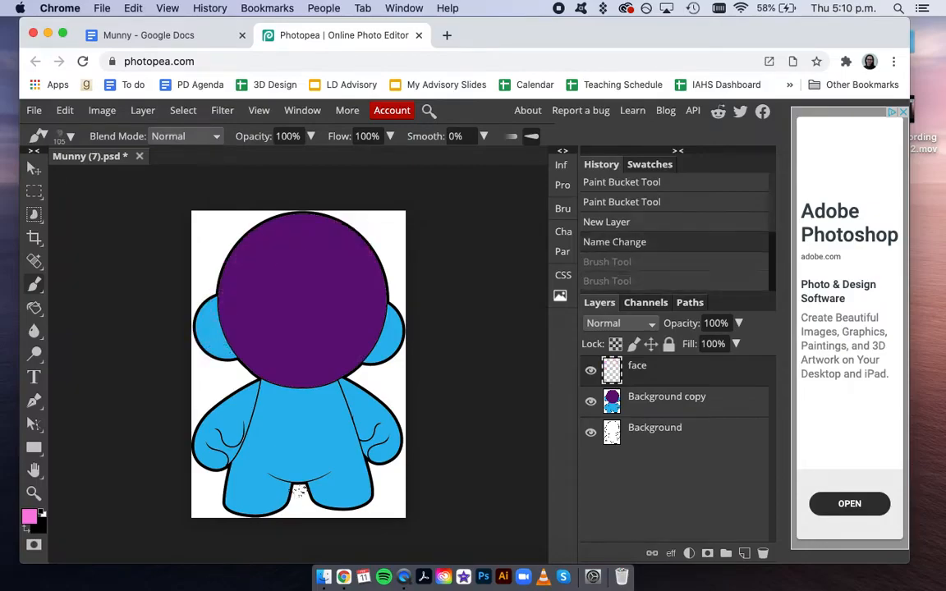
# Choose the hard round brush at 25 px, test it with one dab on the head and undo the dab
pyautogui.click(72, 138)
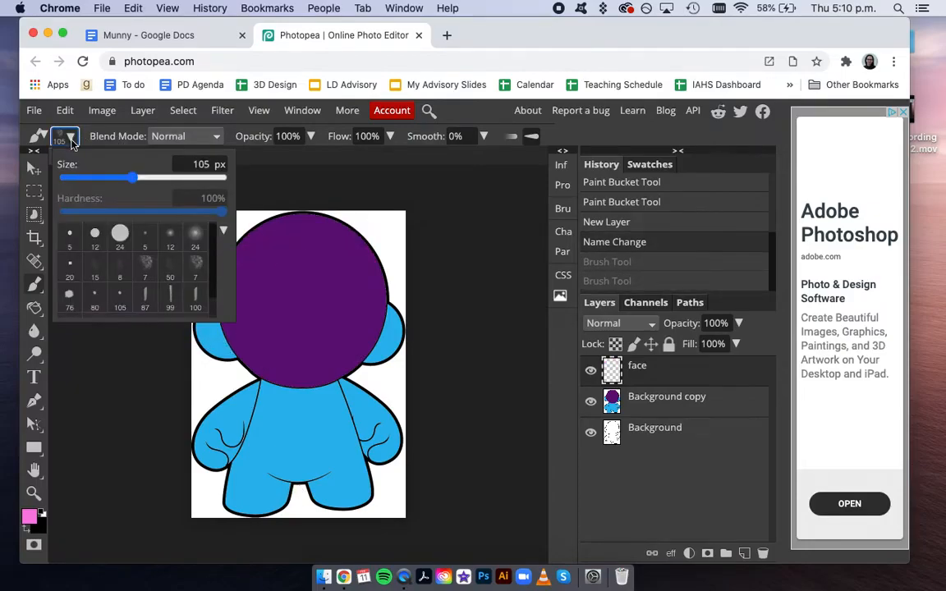
pyautogui.click(95, 237)
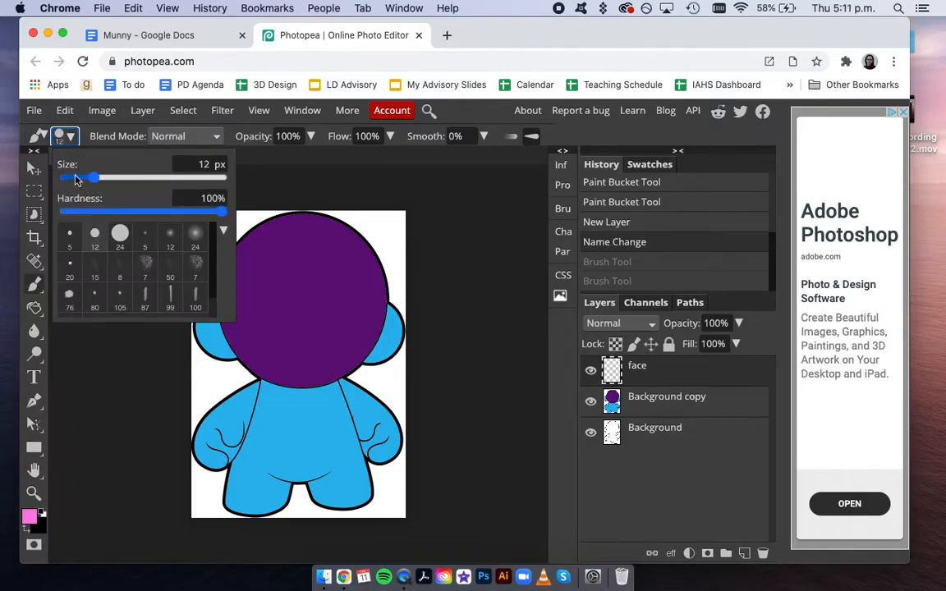
pyautogui.moveTo(94, 182); pyautogui.dragTo(102, 182)
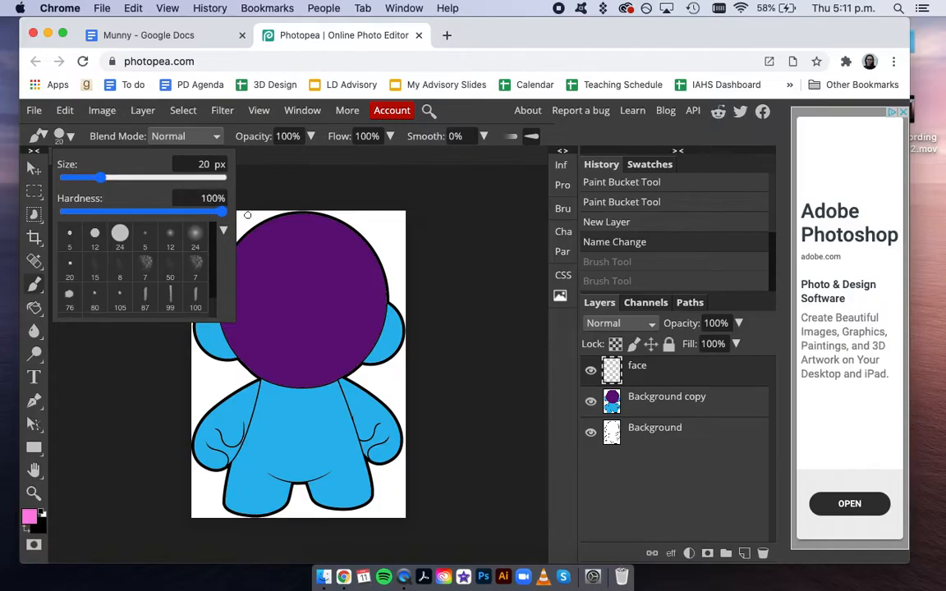
pyautogui.moveTo(103, 179); pyautogui.dragTo(104, 179)
pyautogui.click(290, 229)
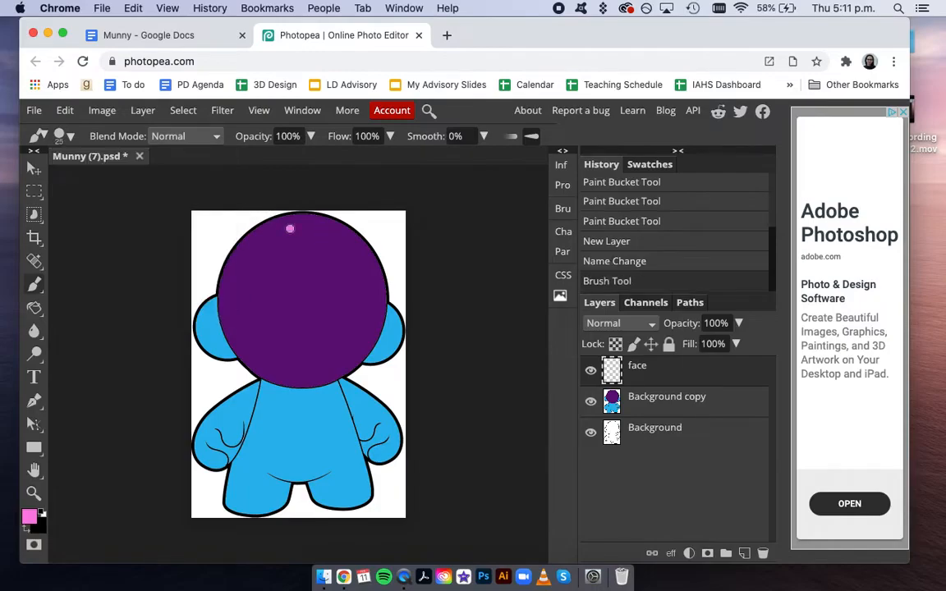
pyautogui.press('super+z')
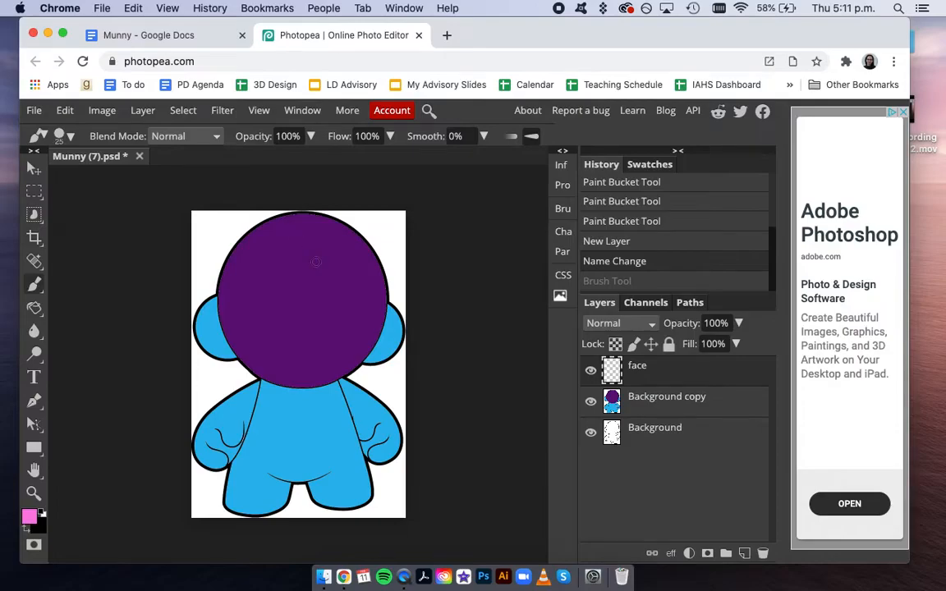
# Paint two closed eyes, a nose and a smiling mouth in pink on the face layer, and toggle that layer's visibility off and on
pyautogui.moveTo(294, 288)
pyautogui.mouseDown()
pyautogui.moveTo(272, 300)
pyautogui.moveTo(248, 286)
pyautogui.moveTo(316, 288)
pyautogui.moveTo(371, 289)
pyautogui.mouseUp()
pyautogui.moveTo(303, 271)
pyautogui.mouseDown()
pyautogui.moveTo(289, 334)
pyautogui.moveTo(326, 331)
pyautogui.moveTo(346, 345)
pyautogui.moveTo(300, 359)
pyautogui.moveTo(243, 343)
pyautogui.mouseUp()
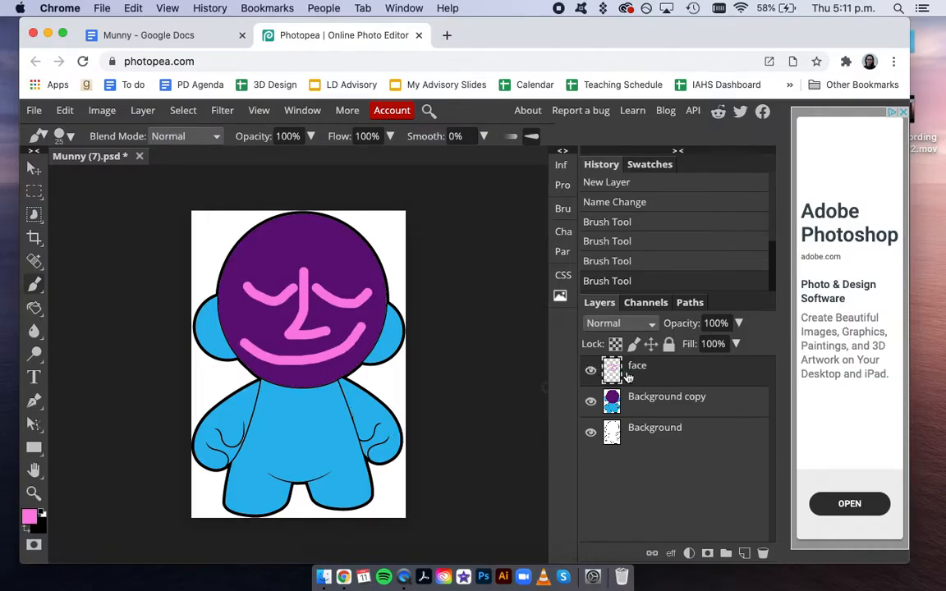
pyautogui.click(590, 372)
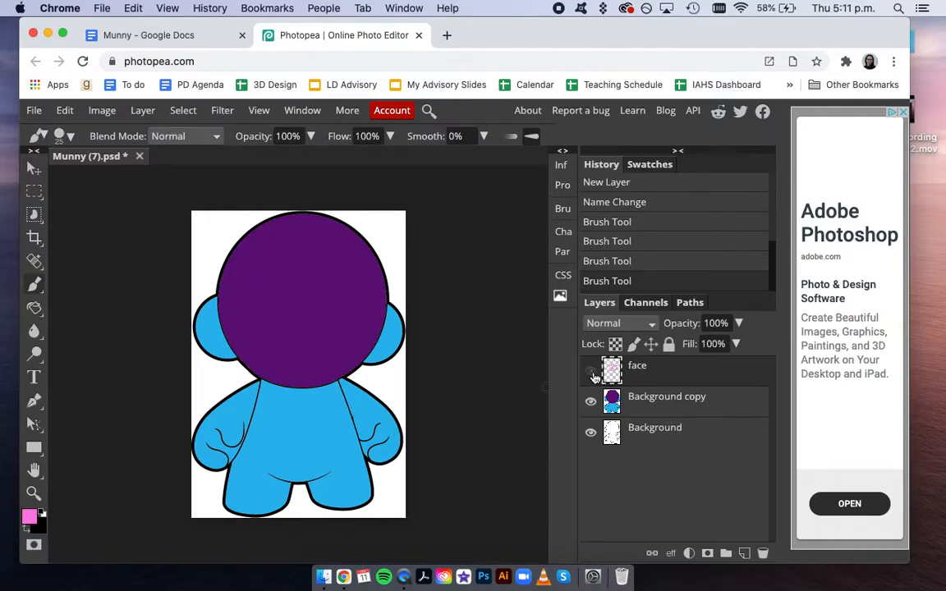
pyautogui.click(591, 372)
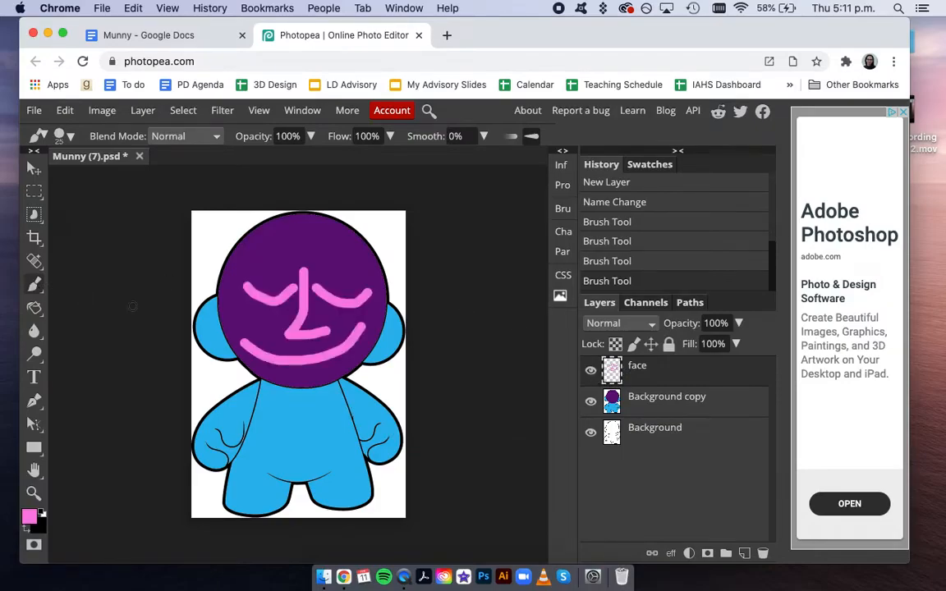
# Erase the pink eye on the left of the face with the Eraser Tool
pyautogui.rightClick(34, 286)
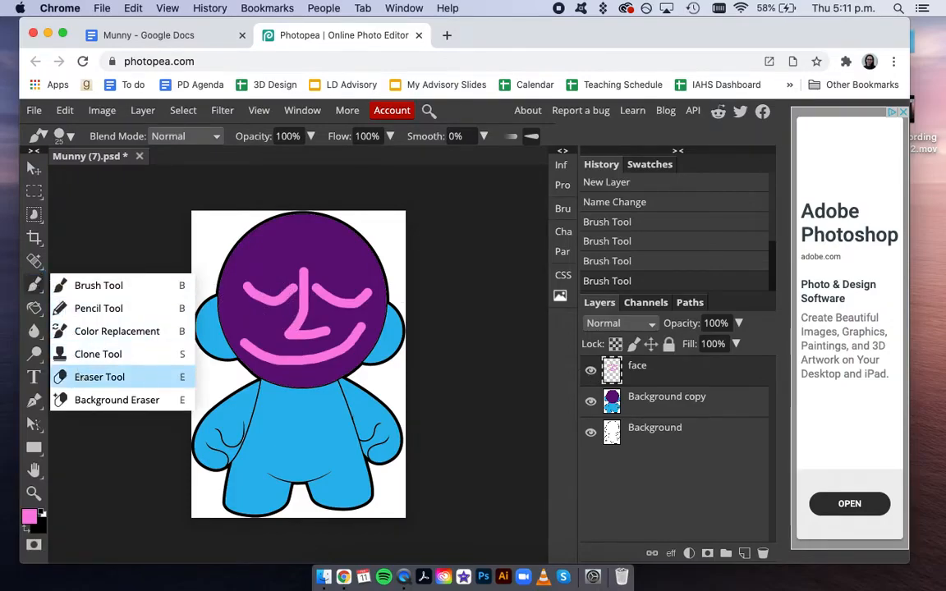
pyautogui.click(80, 377)
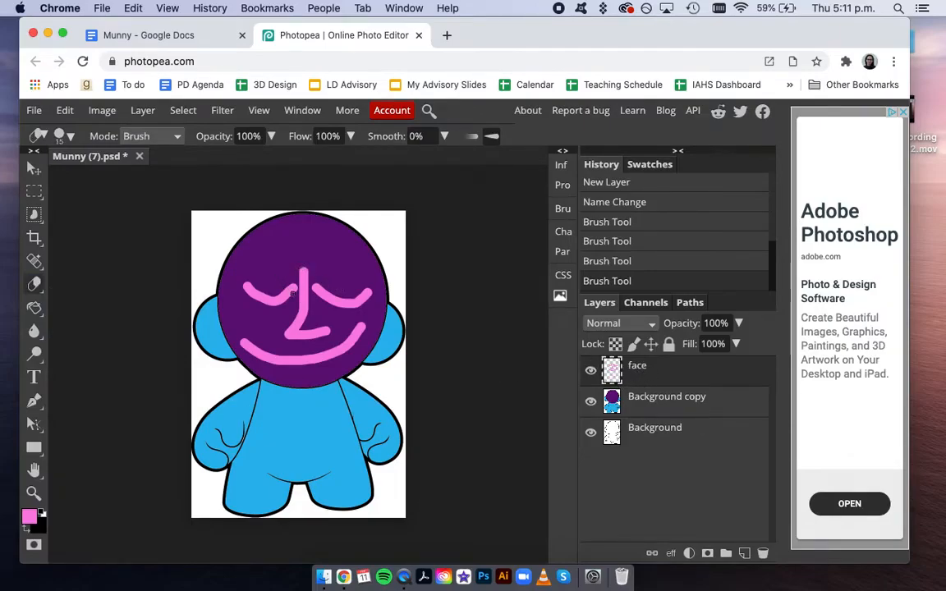
pyautogui.moveTo(283, 294)
pyautogui.mouseDown()
pyautogui.moveTo(243, 284)
pyautogui.moveTo(269, 302)
pyautogui.mouseUp()
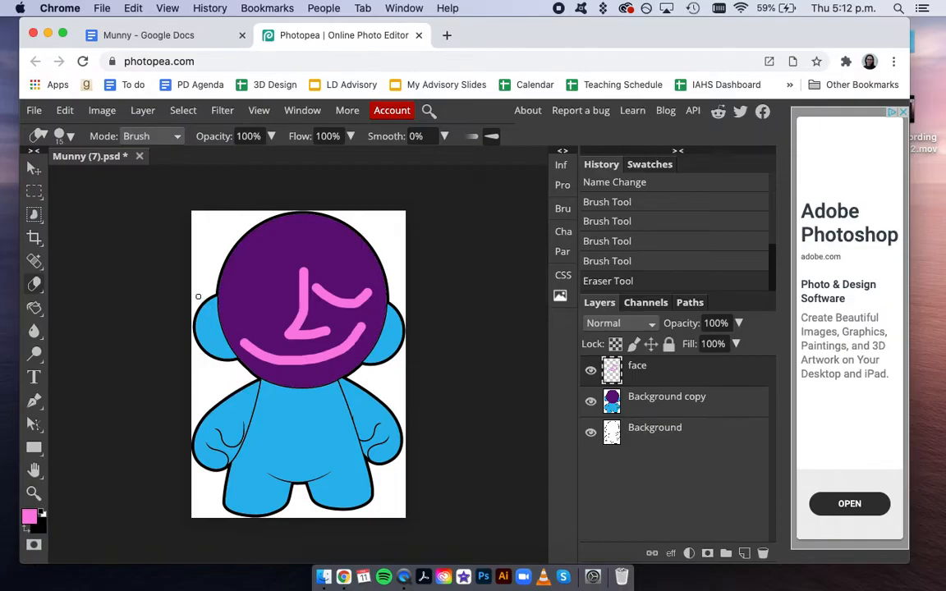
# Paint over the outer part of the left ear in white with the brush on the Background copy layer
pyautogui.click(656, 402)
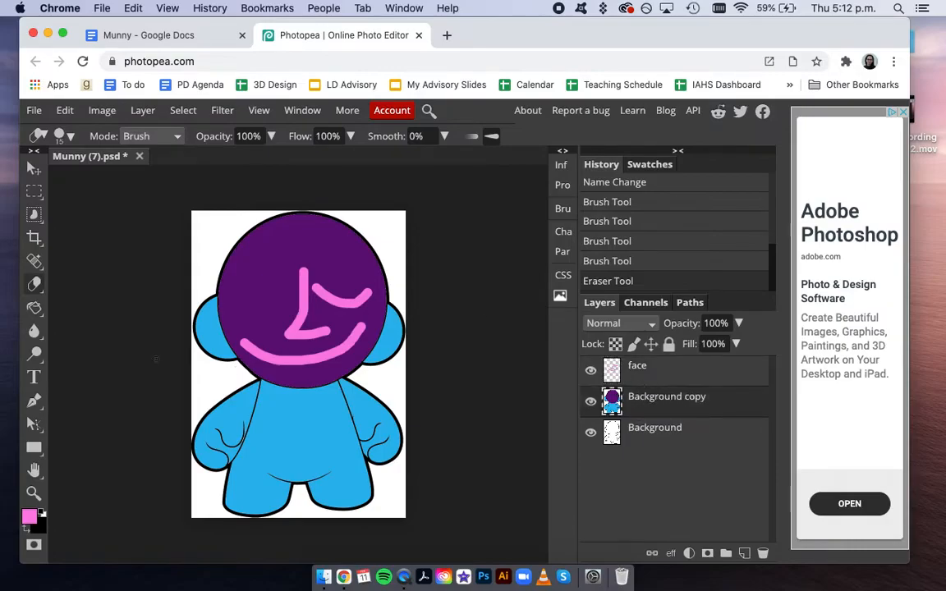
pyautogui.click(33, 307)
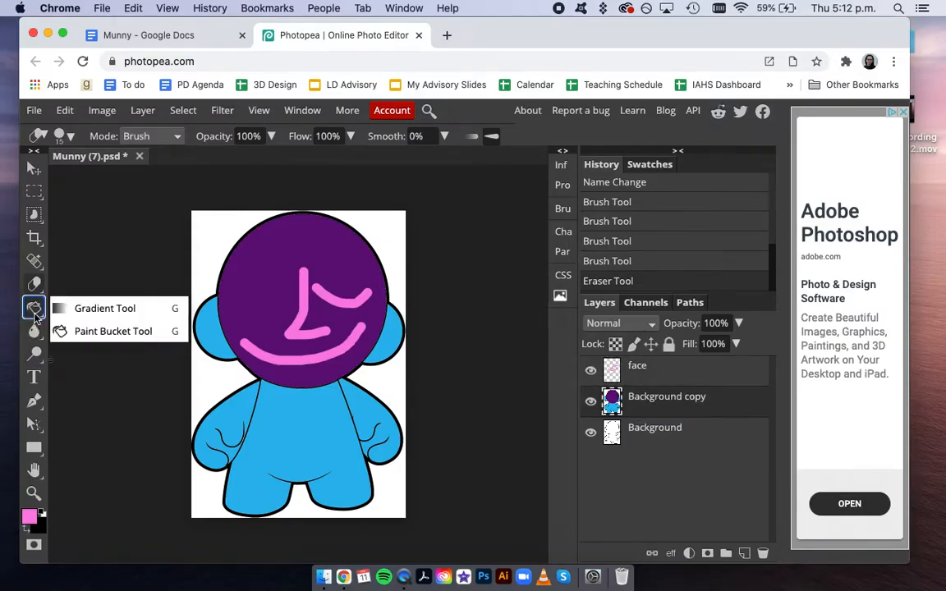
pyautogui.click(61, 331)
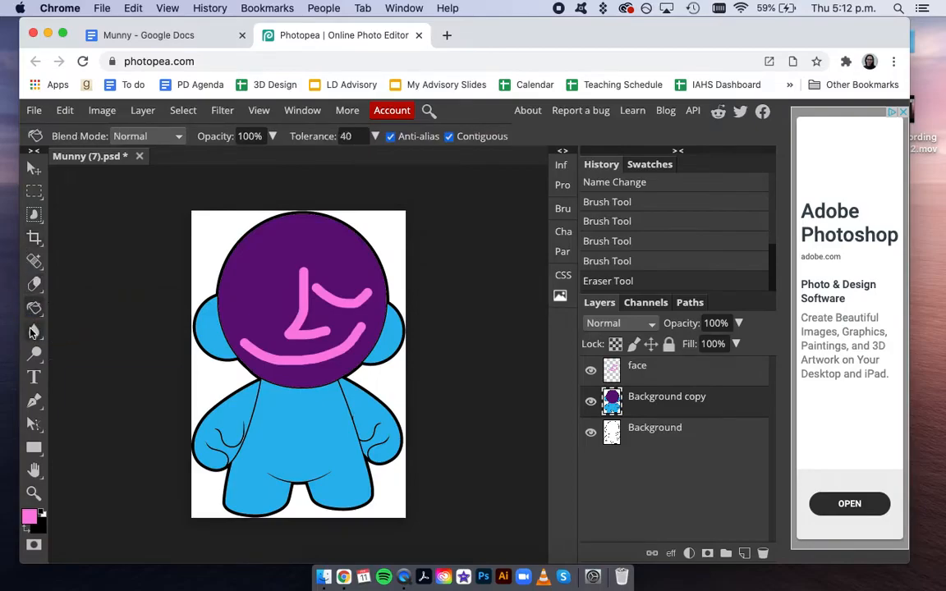
pyautogui.click(33, 285)
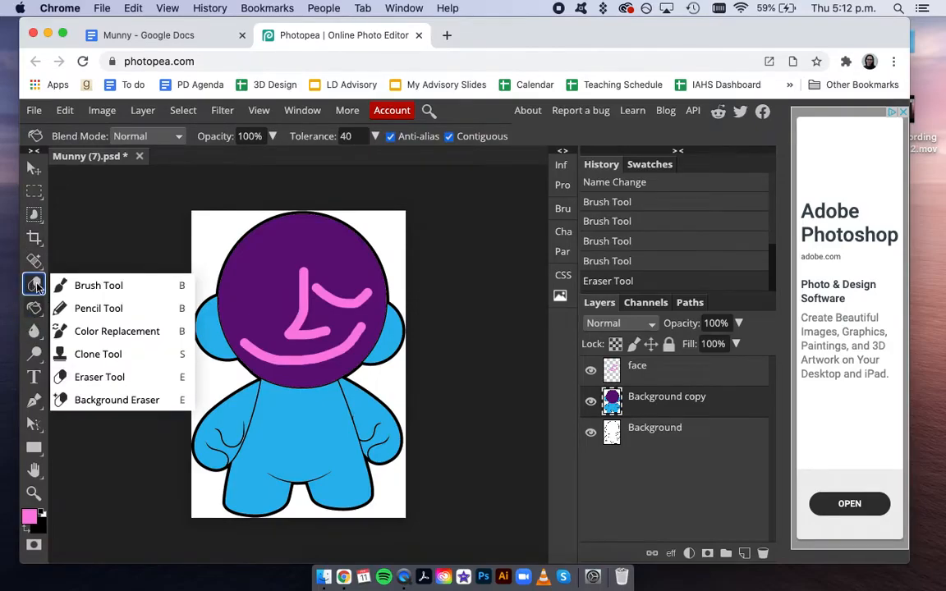
pyautogui.click(58, 286)
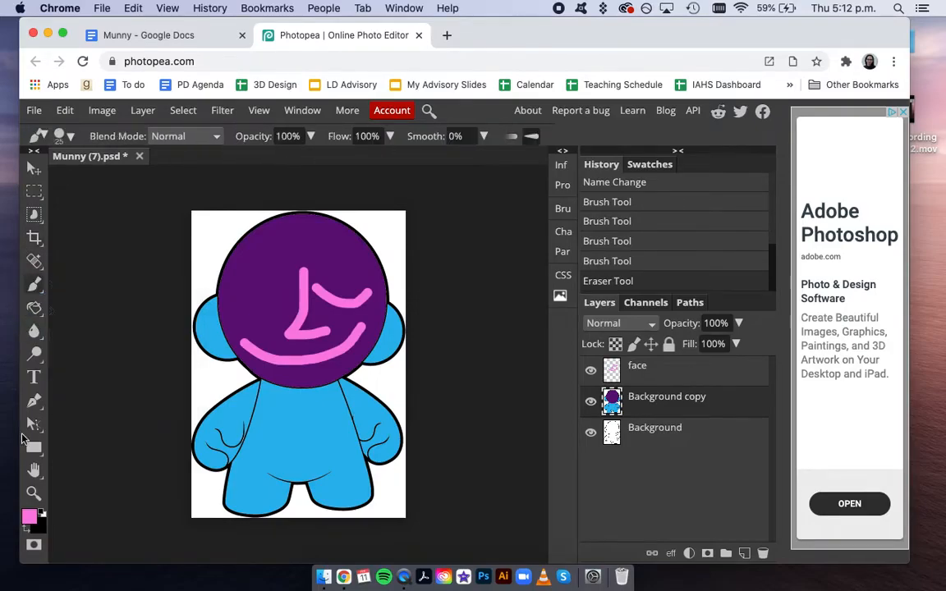
pyautogui.click(29, 515)
pyautogui.click(355, 213)
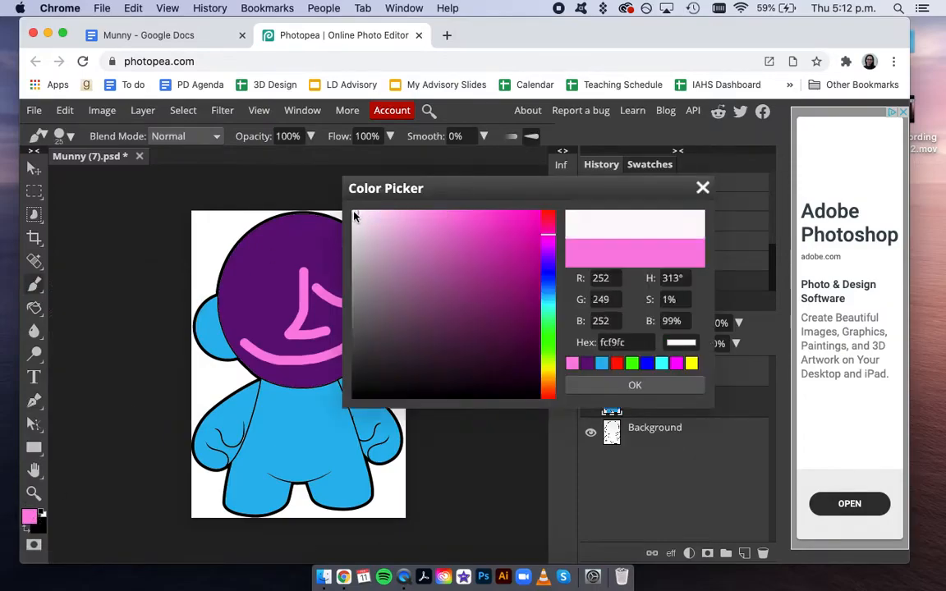
pyautogui.moveTo(356, 214); pyautogui.dragTo(342, 202)
pyautogui.click(635, 385)
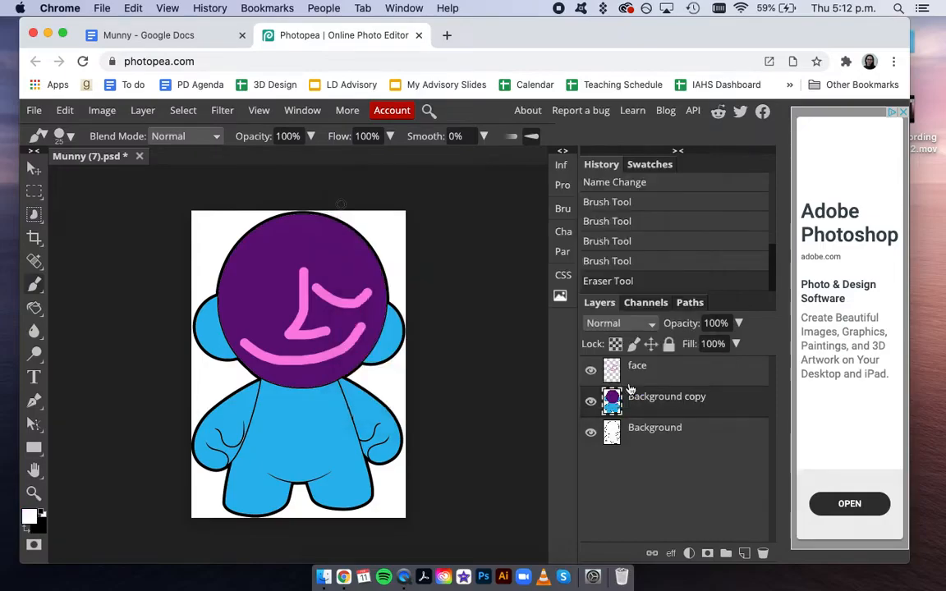
pyautogui.moveTo(215, 361)
pyautogui.mouseDown()
pyautogui.moveTo(182, 295)
pyautogui.moveTo(184, 313)
pyautogui.moveTo(201, 319)
pyautogui.moveTo(201, 301)
pyautogui.moveTo(185, 283)
pyautogui.moveTo(197, 311)
pyautogui.mouseUp()
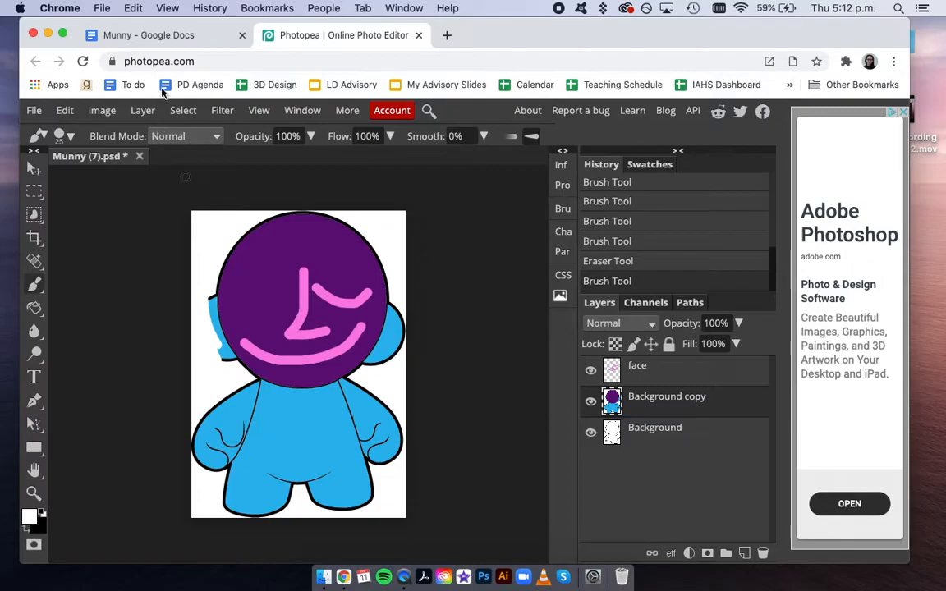
# Look at the project examples in the Munny Google Docs document and return to Photopea
pyautogui.click(144, 36)
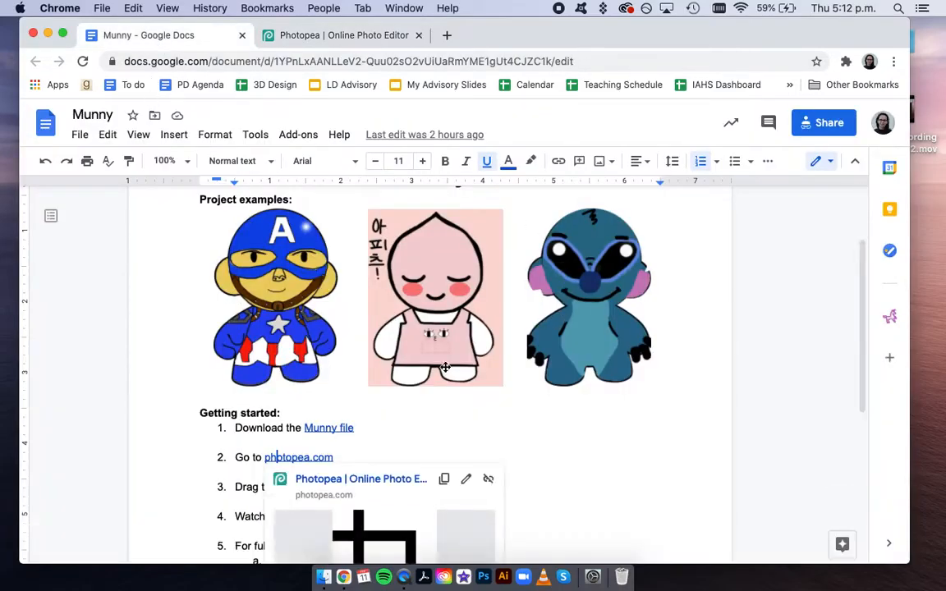
pyautogui.click(319, 39)
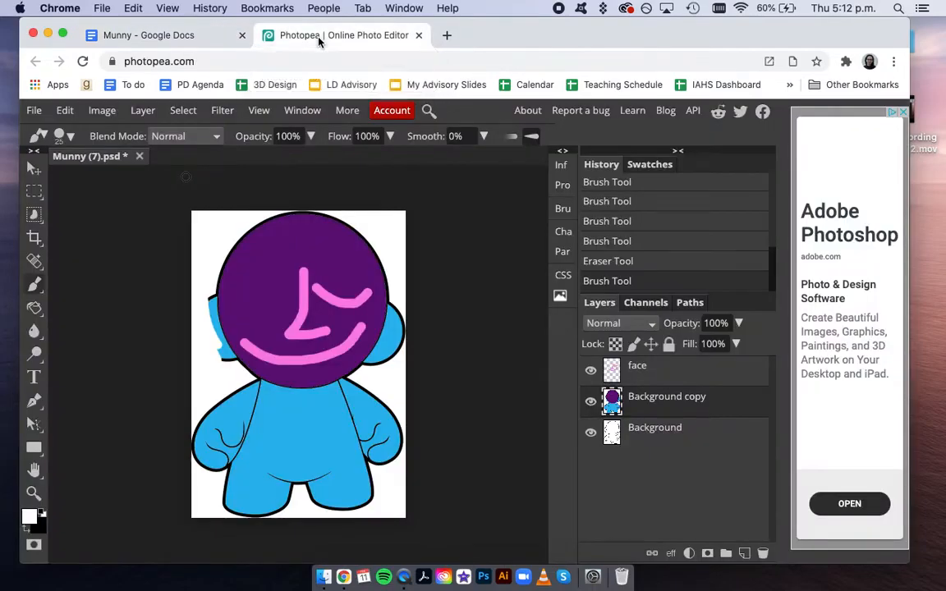
# Save the Munny drawing as a PSD file and export a JPG copy at 580 × 831 px and 70% quality
pyautogui.click(34, 110)
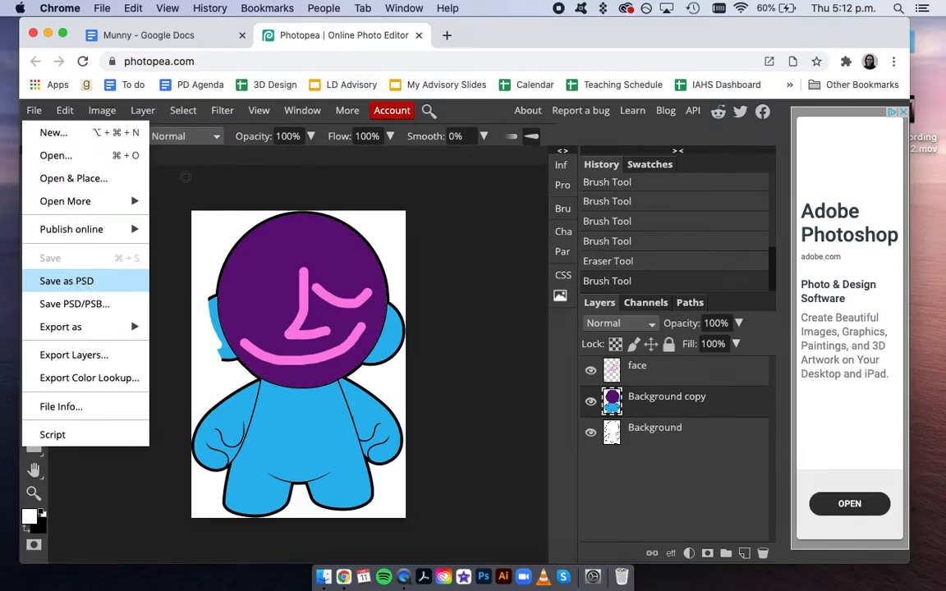
pyautogui.click(87, 282)
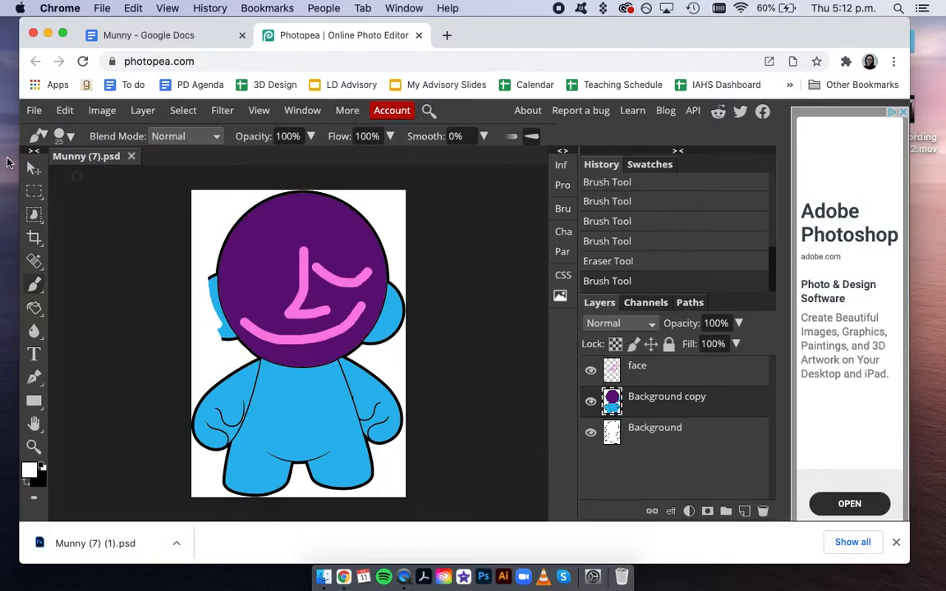
pyautogui.click(33, 112)
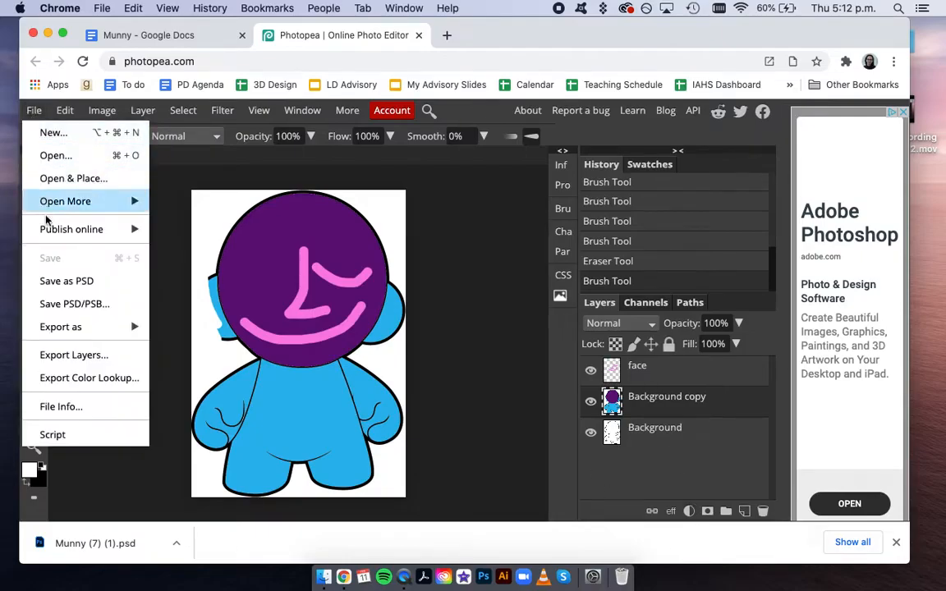
pyautogui.moveTo(63, 328)
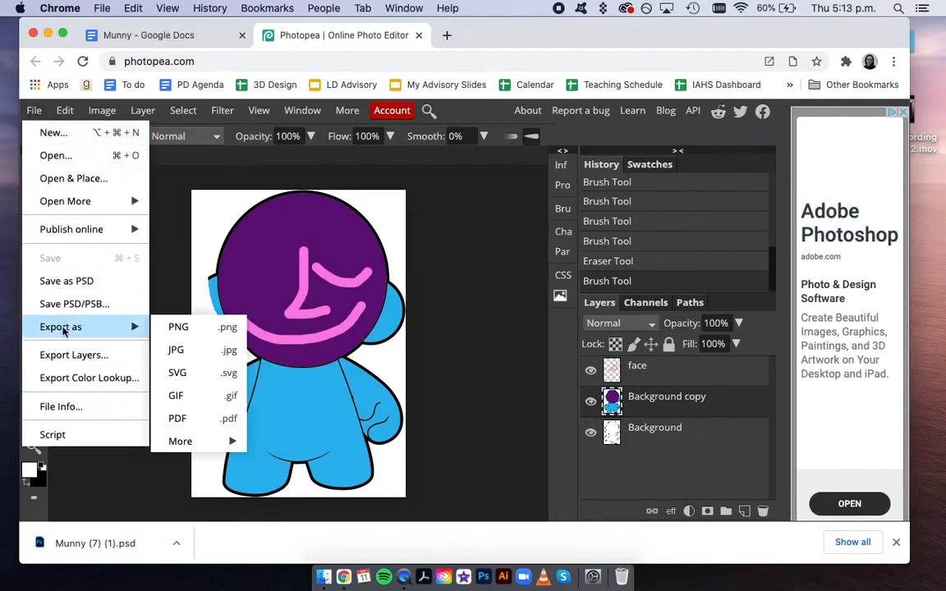
pyautogui.click(188, 352)
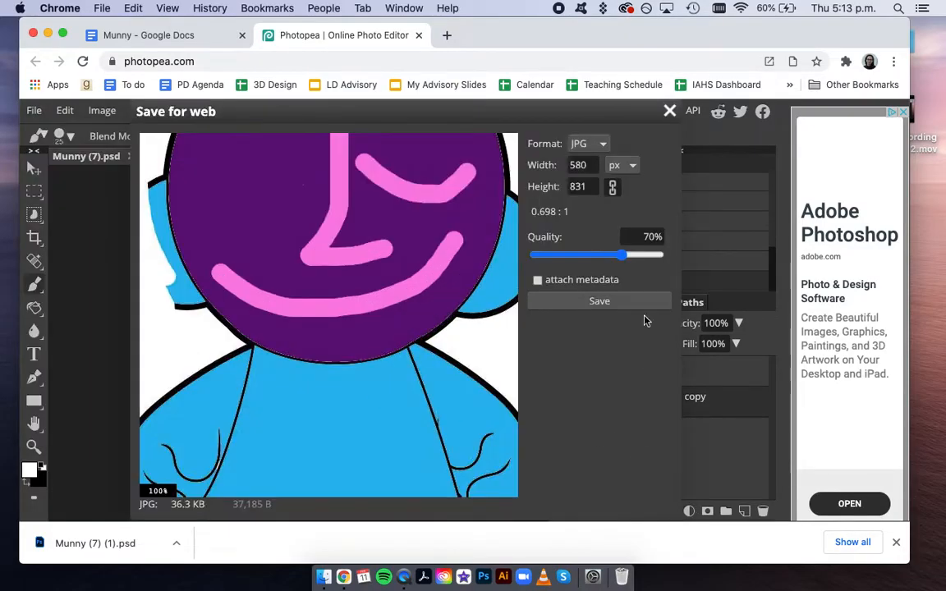
pyautogui.click(600, 300)
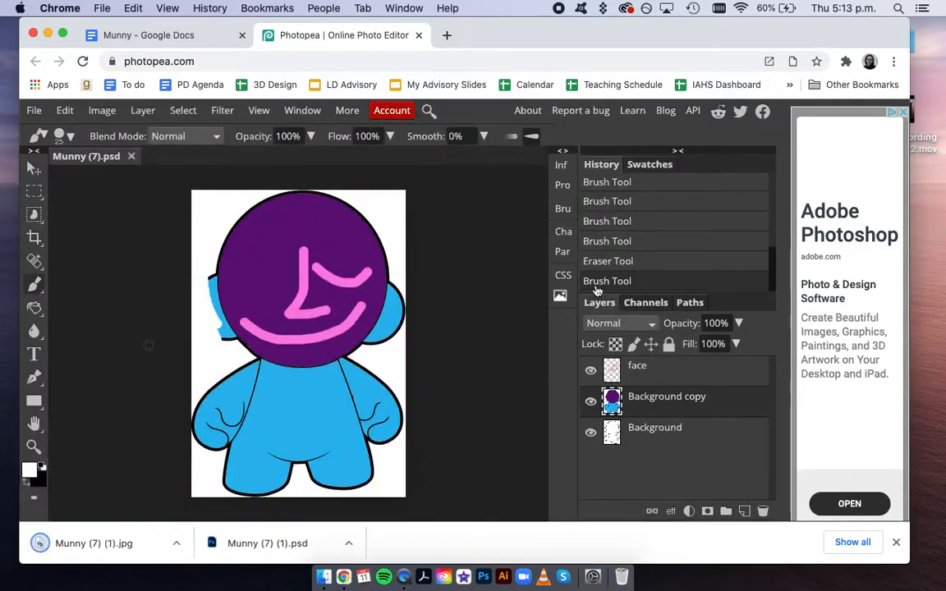